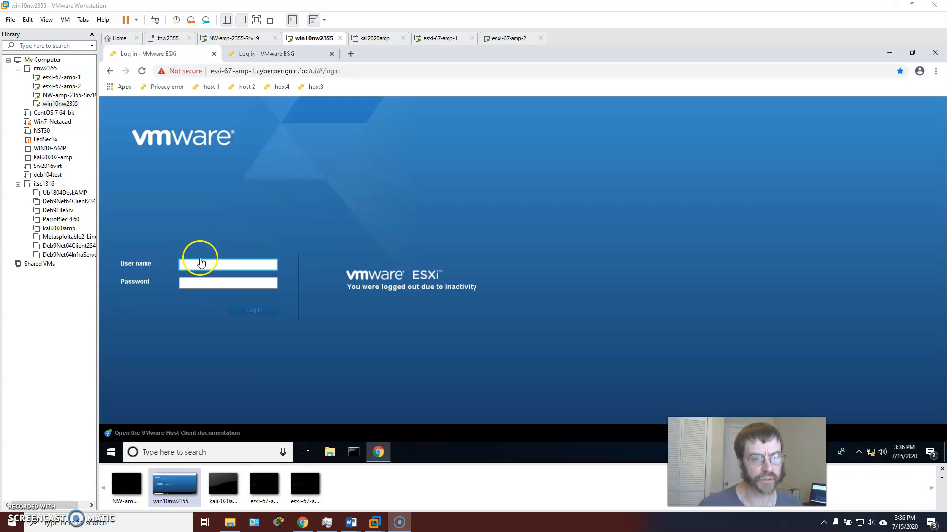
# Log in to esxi-67-amp-1 as root with its password
pyautogui.click(203, 261)
pyautogui.write('roo')
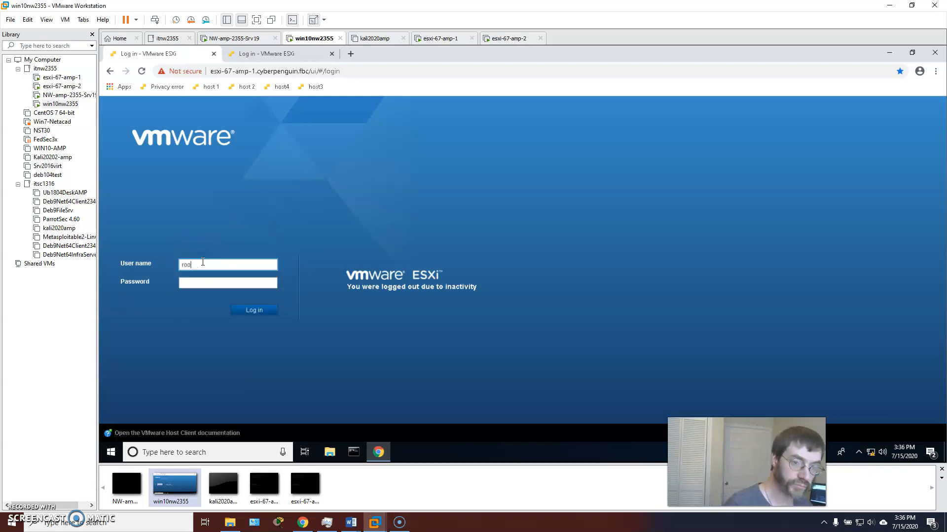
pyautogui.write('t••••••')
pyautogui.press('Return')
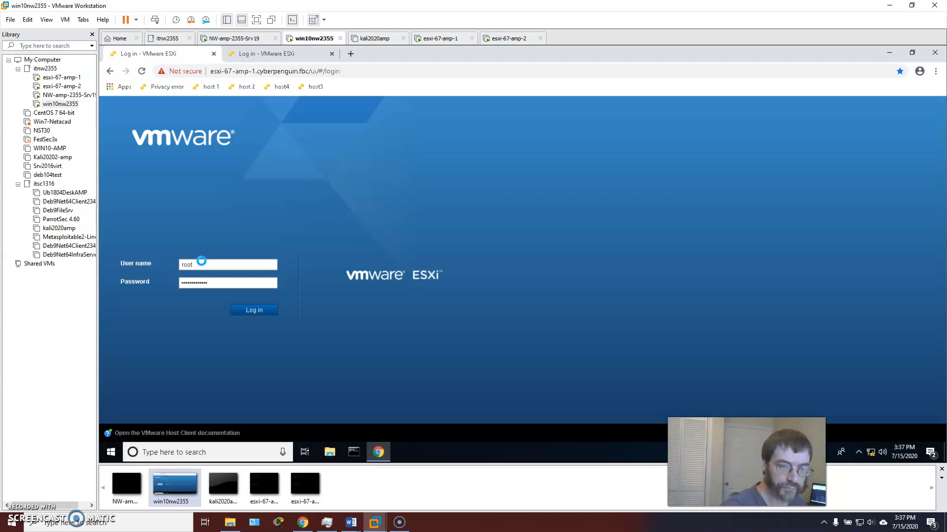
# Log in to esxi-67-amp-2 as root with its password
pyautogui.click(271, 55)
pyautogui.click(211, 262)
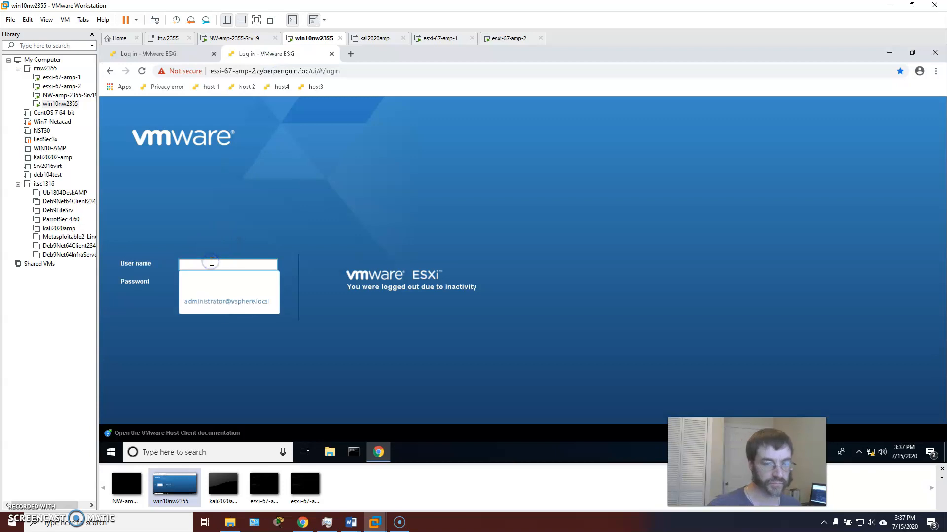
pyautogui.write('09')
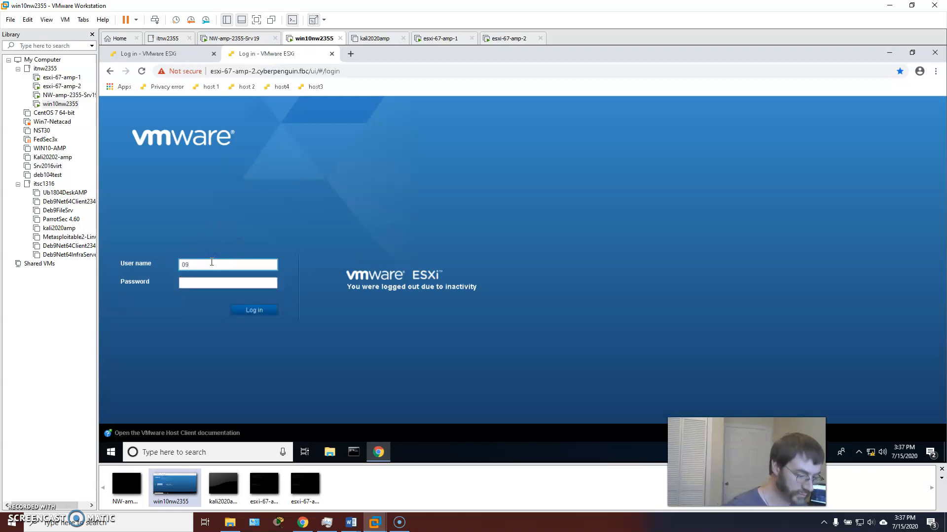
pyautogui.write('root')
pyautogui.press('Tab')
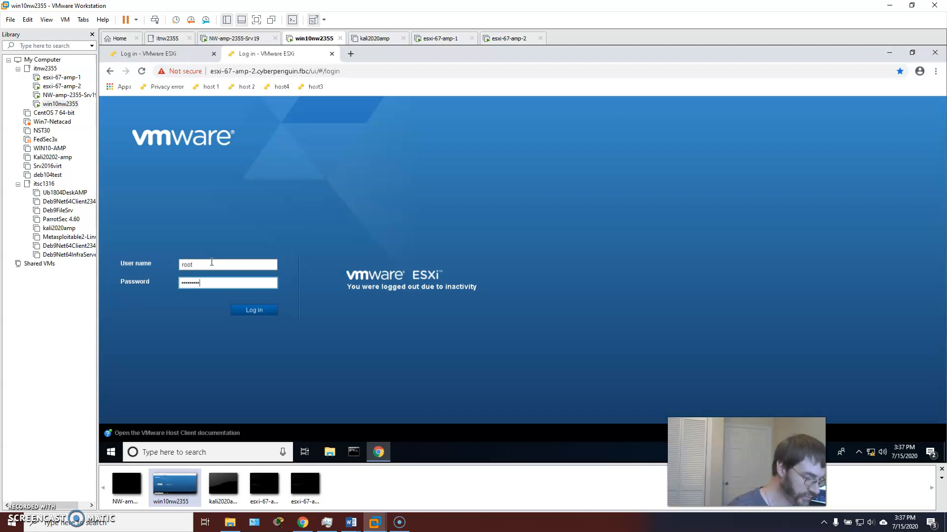
pyautogui.press('Return')
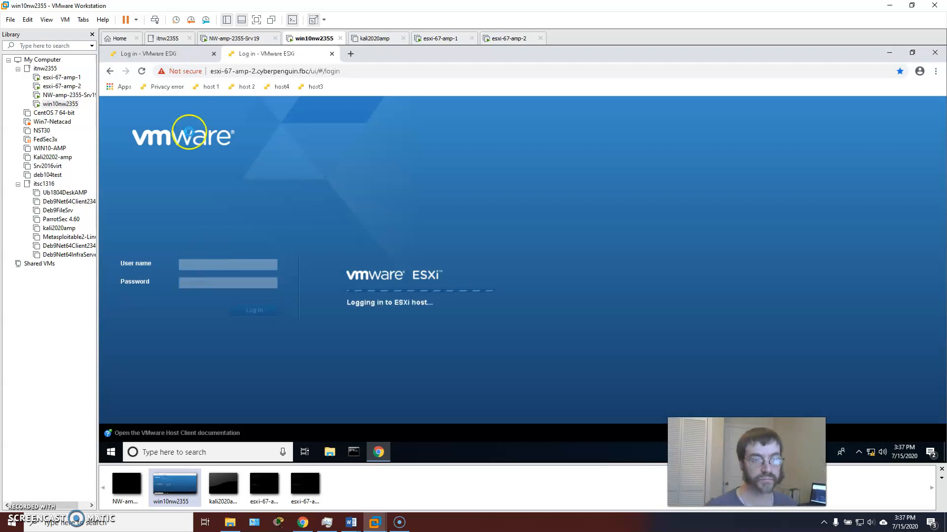
# Check host 2's login progress, then return to the esxi-67-amp-1 Lubuntu page
pyautogui.click(180, 53)
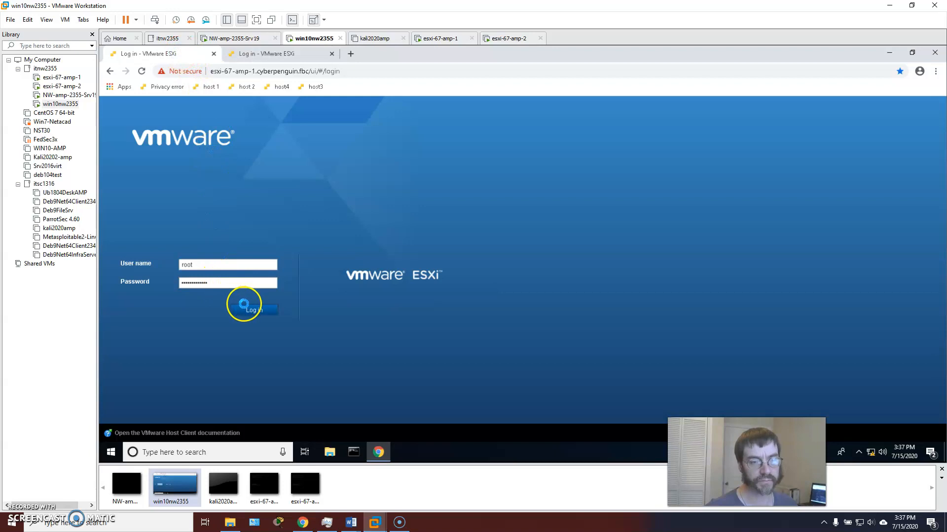
pyautogui.click(251, 53)
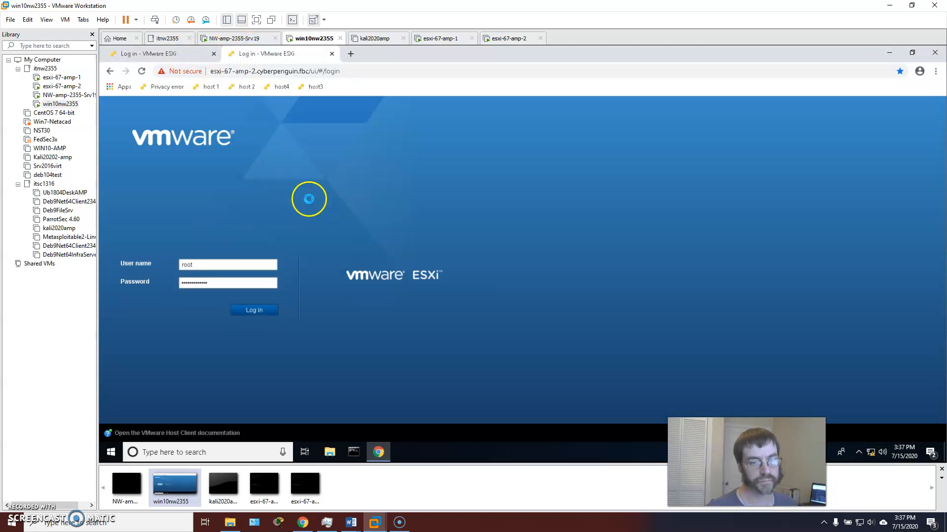
pyautogui.click(177, 53)
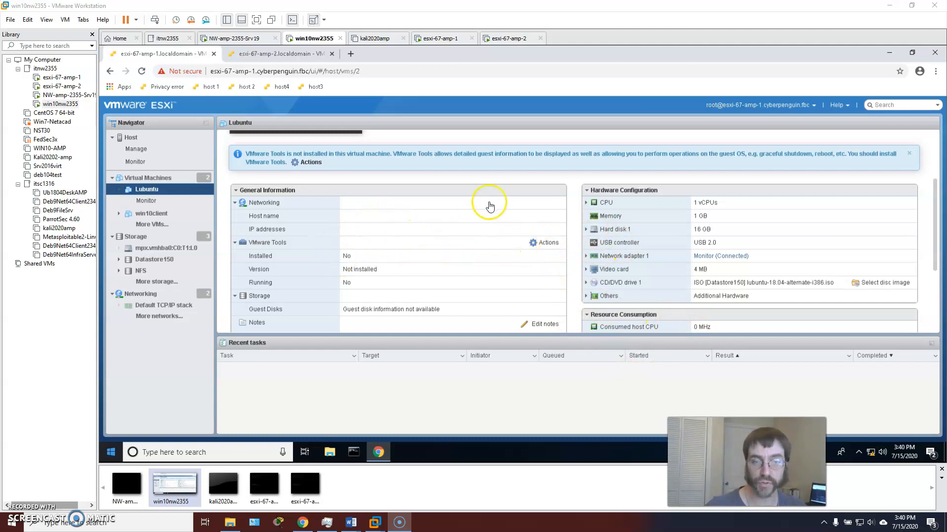
# Expand Lubuntu's Network adapter 1 and open its connected Monitor port group
pyautogui.scroll(3, 488, 199)
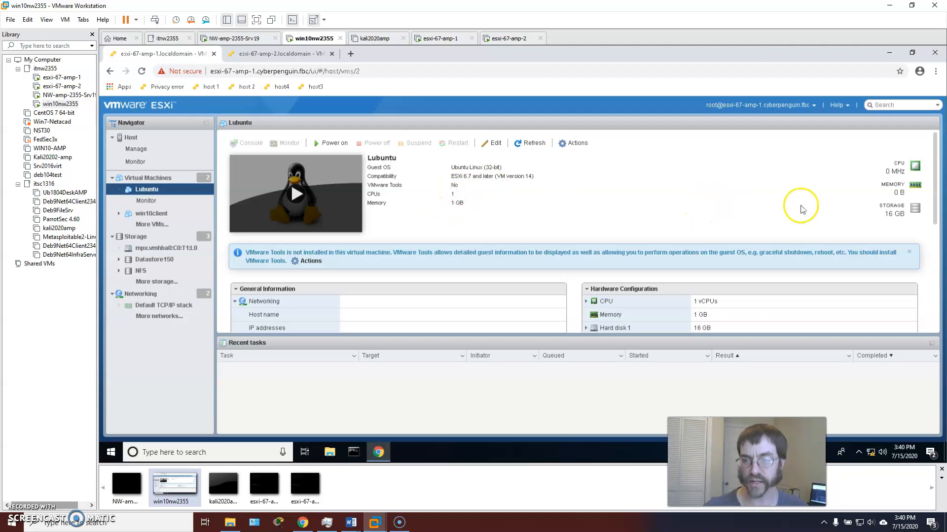
pyautogui.scroll(-3, 704, 236)
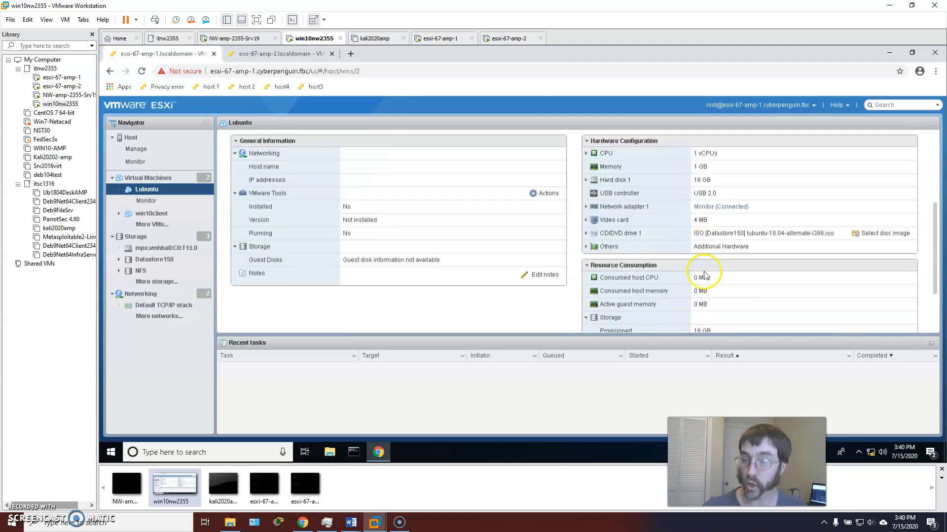
pyautogui.scroll(-1, 635, 298)
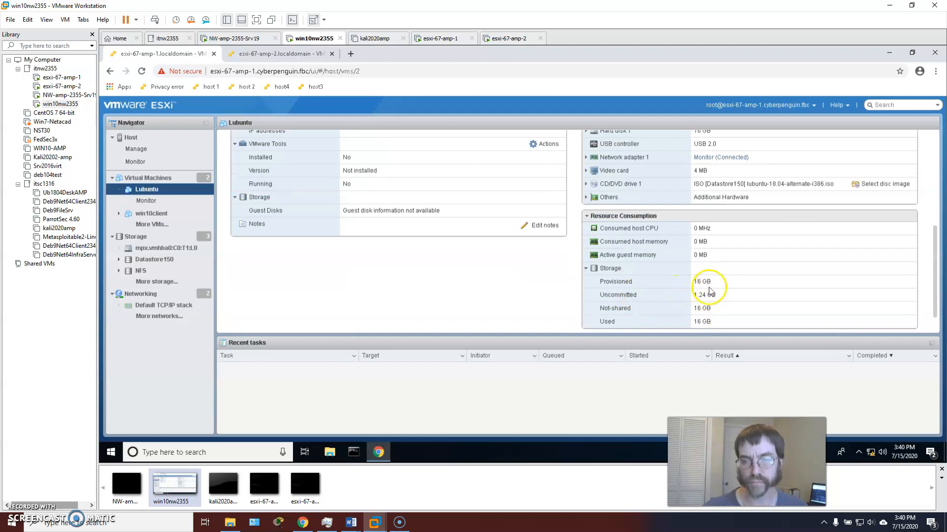
pyautogui.scroll(3, 601, 235)
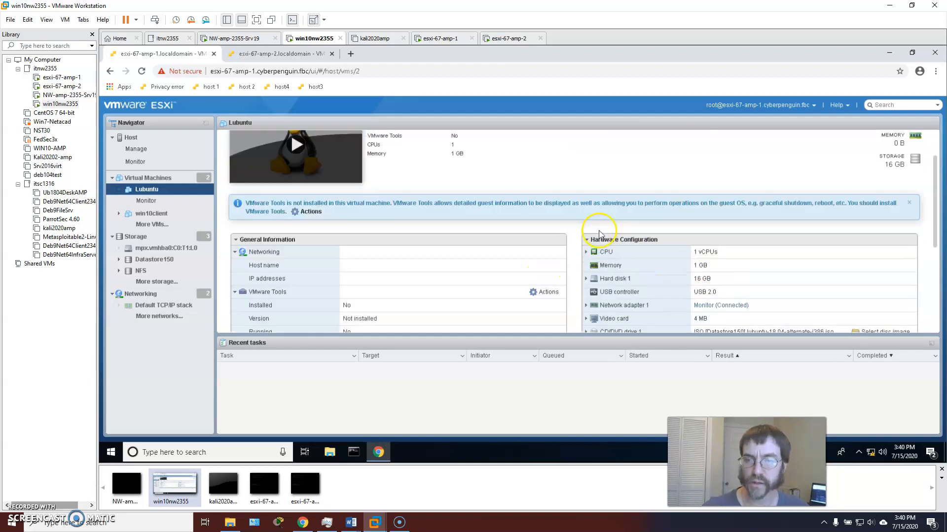
pyautogui.scroll(-3, 652, 263)
pyautogui.scroll(2, 652, 256)
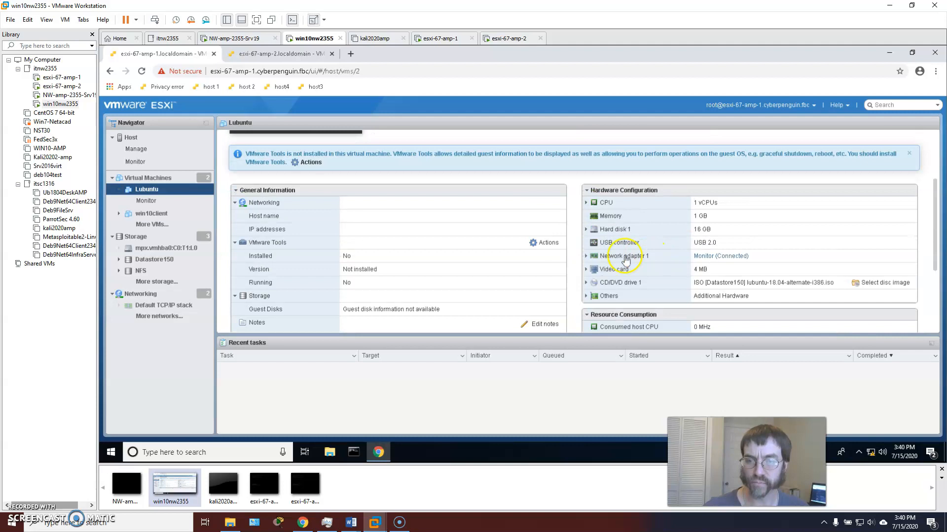
pyautogui.click(586, 255)
pyautogui.click(721, 270)
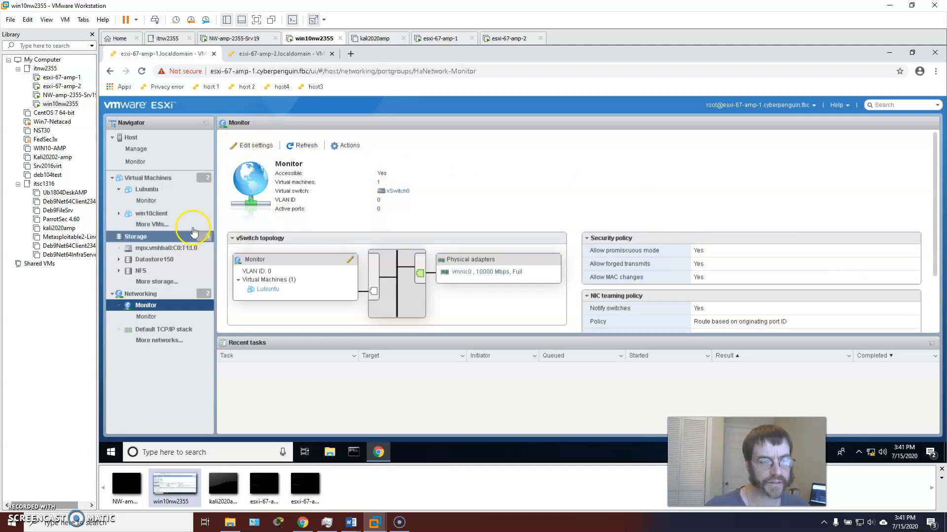
# View the host's port groups under Networking, then reopen Lubuntu's summary
pyautogui.click(139, 294)
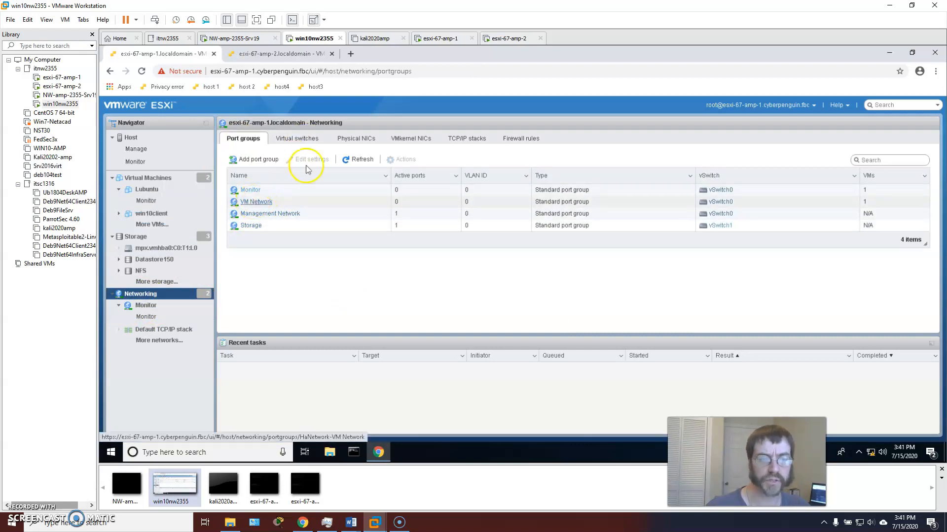
pyautogui.click(140, 295)
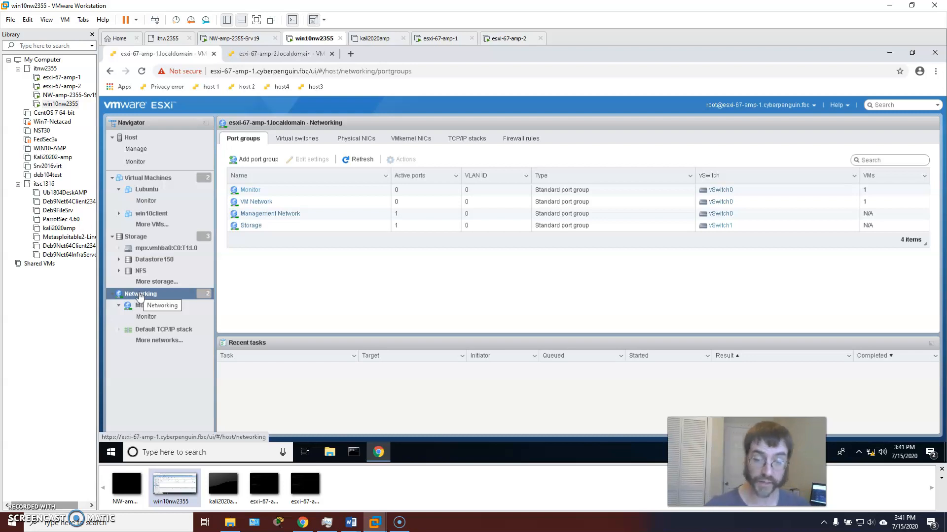
pyautogui.click(140, 295)
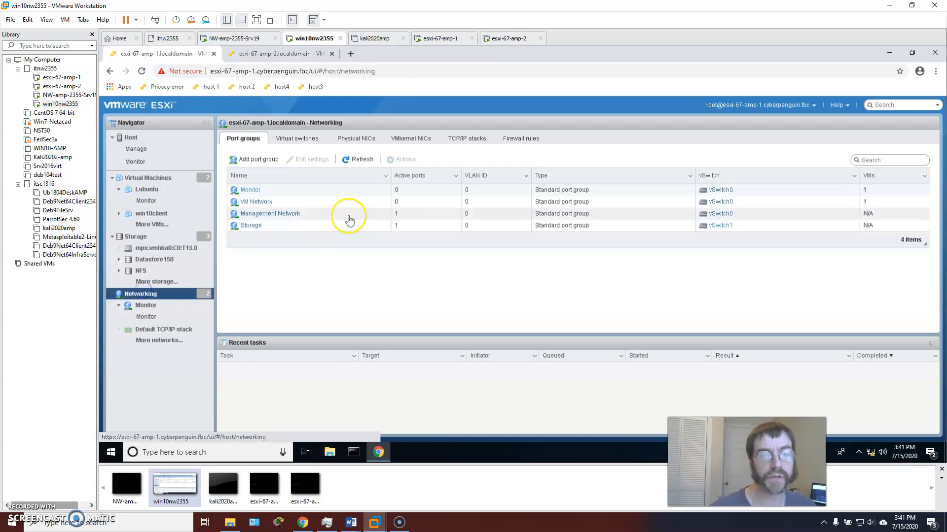
pyautogui.click(147, 191)
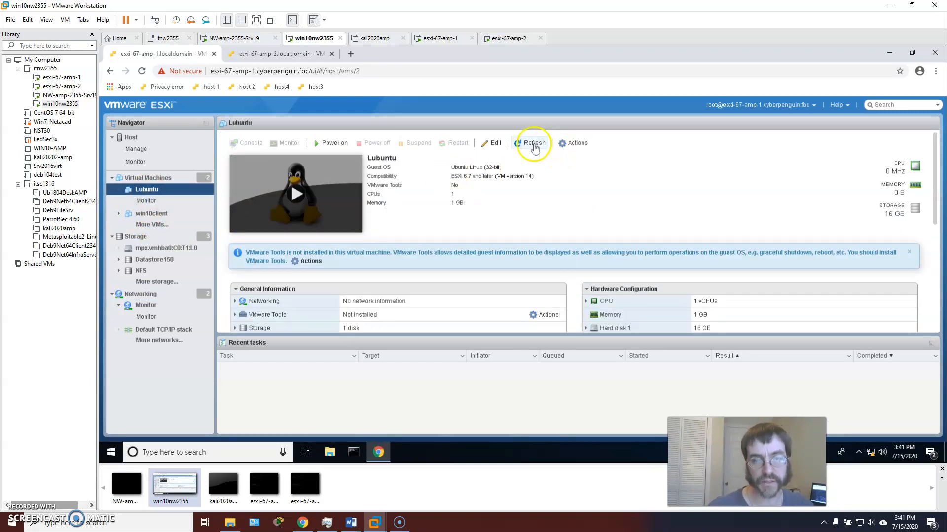
pyautogui.click(493, 143)
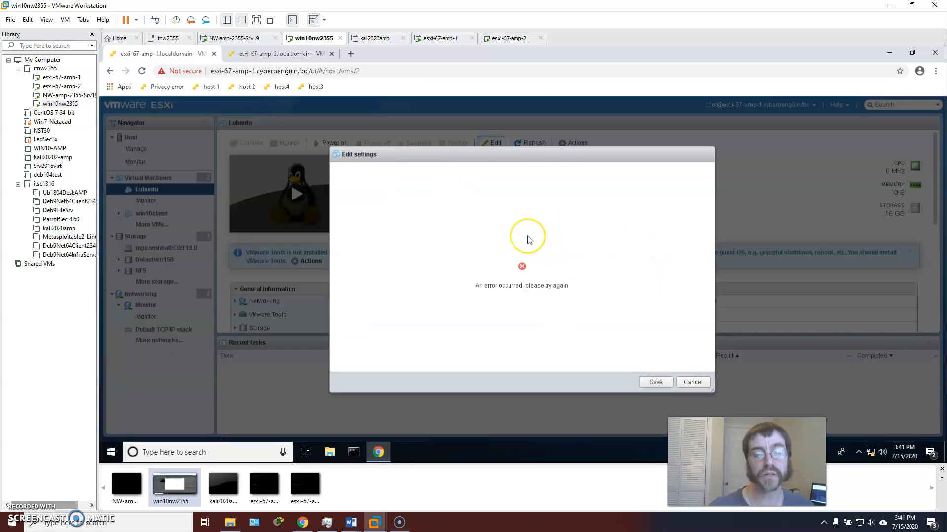
pyautogui.click(693, 382)
pyautogui.click(495, 143)
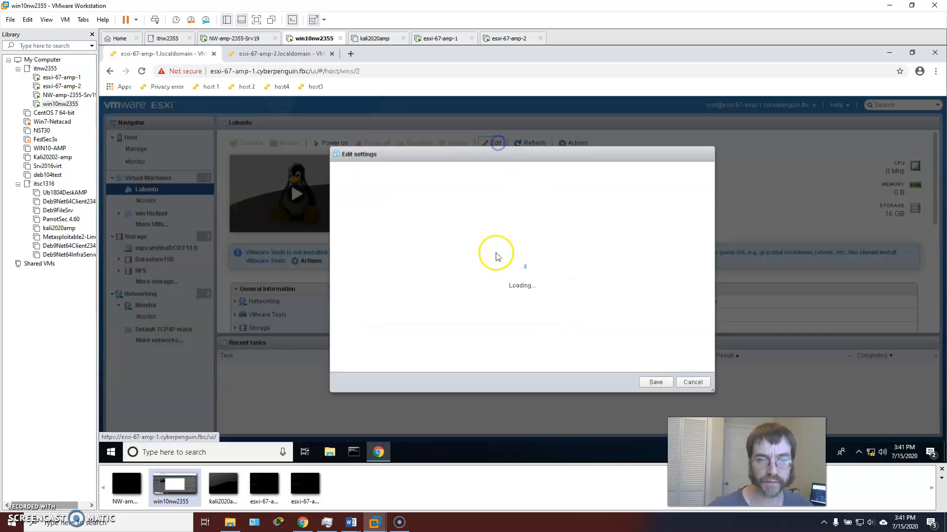
pyautogui.click(693, 383)
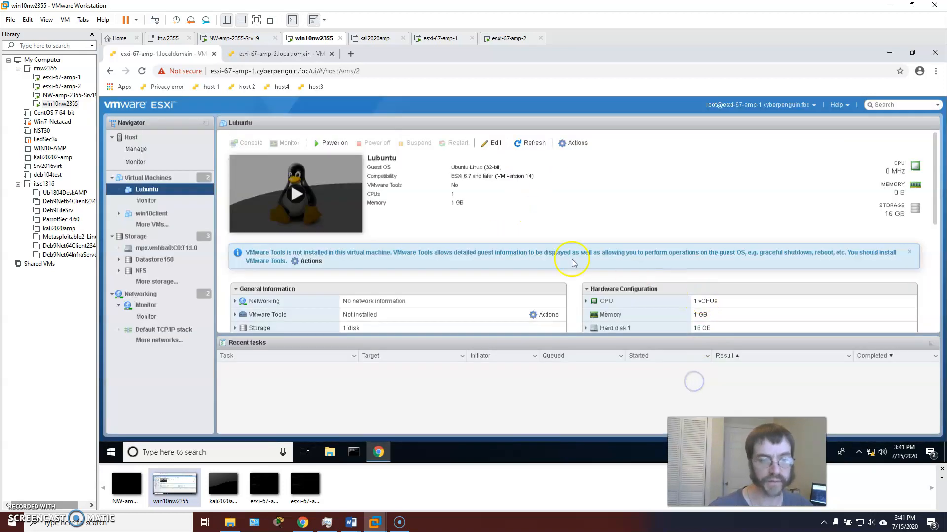
pyautogui.scroll(-5, 641, 232)
pyautogui.scroll(2, 636, 231)
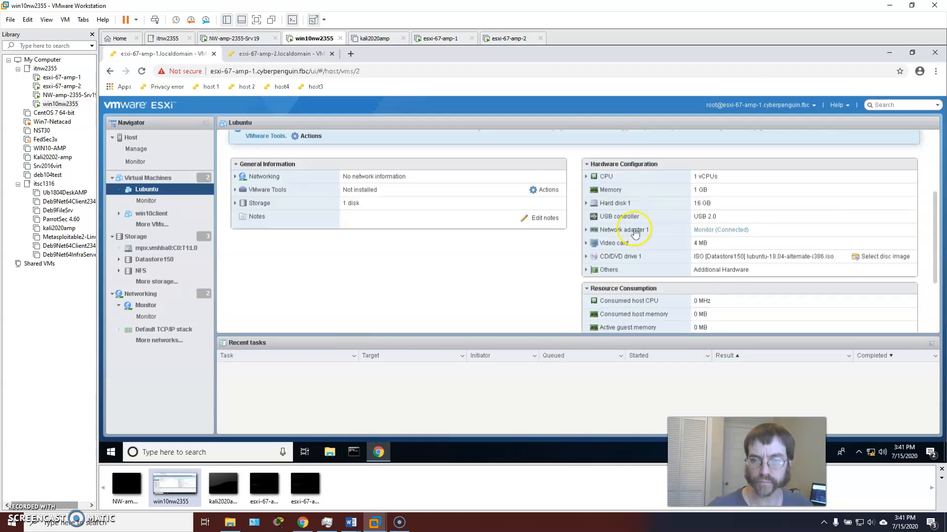
pyautogui.scroll(1, 443, 230)
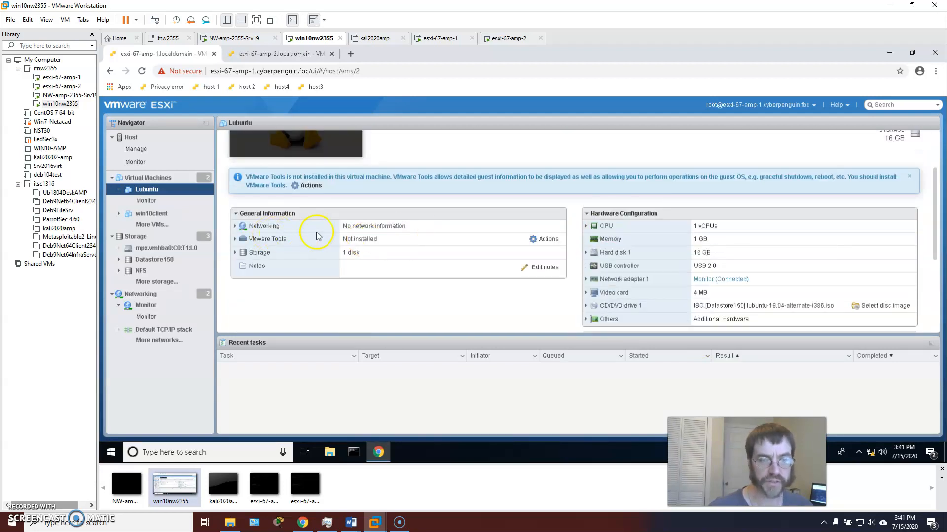
pyautogui.scroll(2, 454, 190)
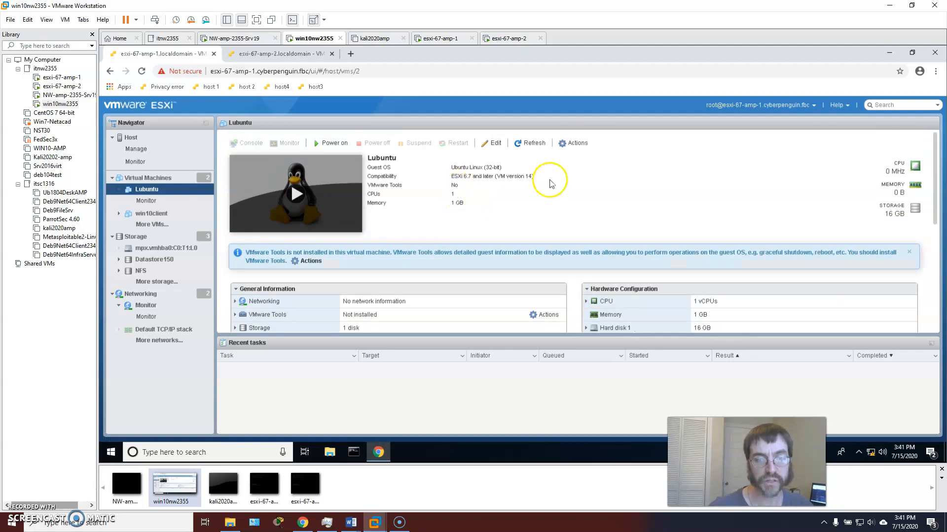
pyautogui.click(534, 143)
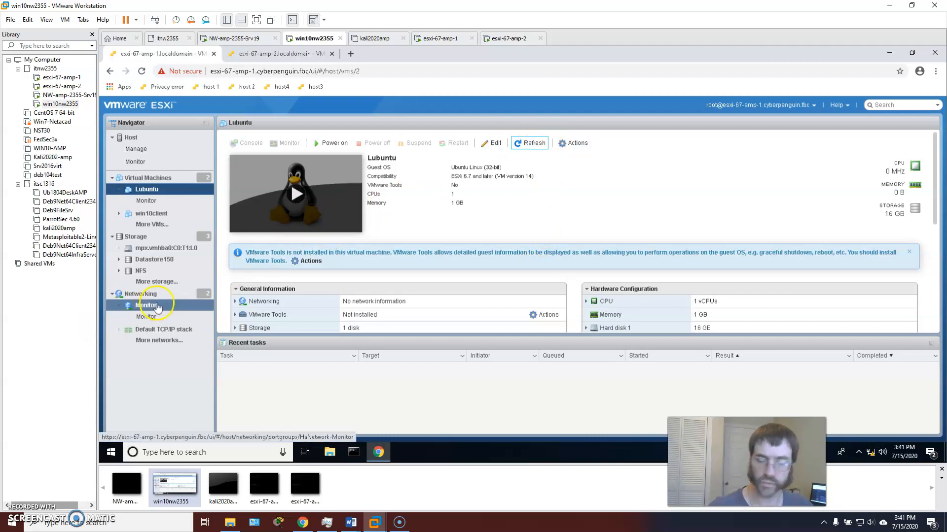
pyautogui.click(493, 143)
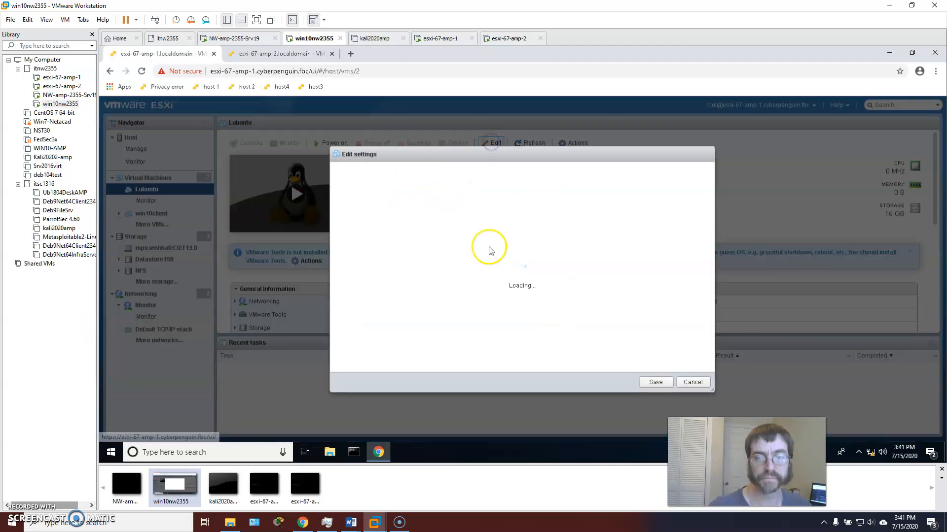
pyautogui.click(688, 383)
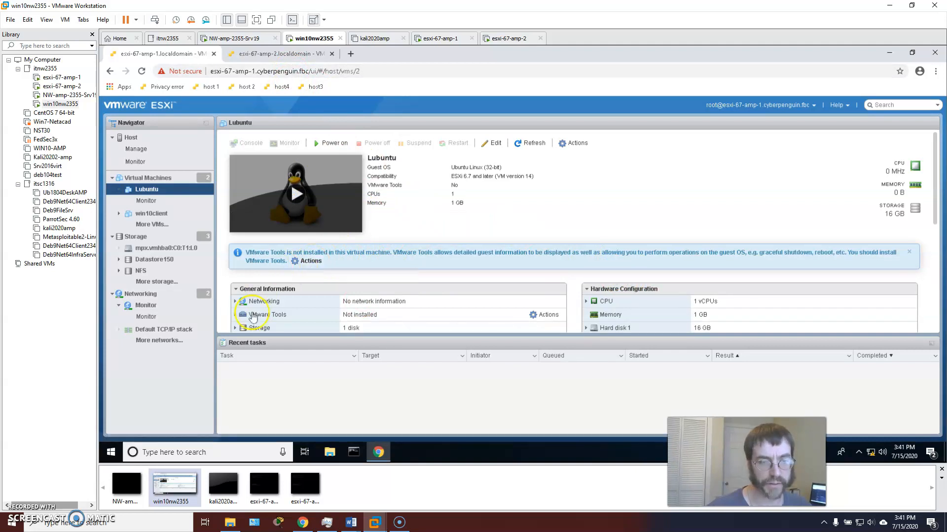
pyautogui.click(236, 301)
# Choose Install VMware Tools from Lubuntu's actions menu
pyautogui.scroll(-2, 350, 261)
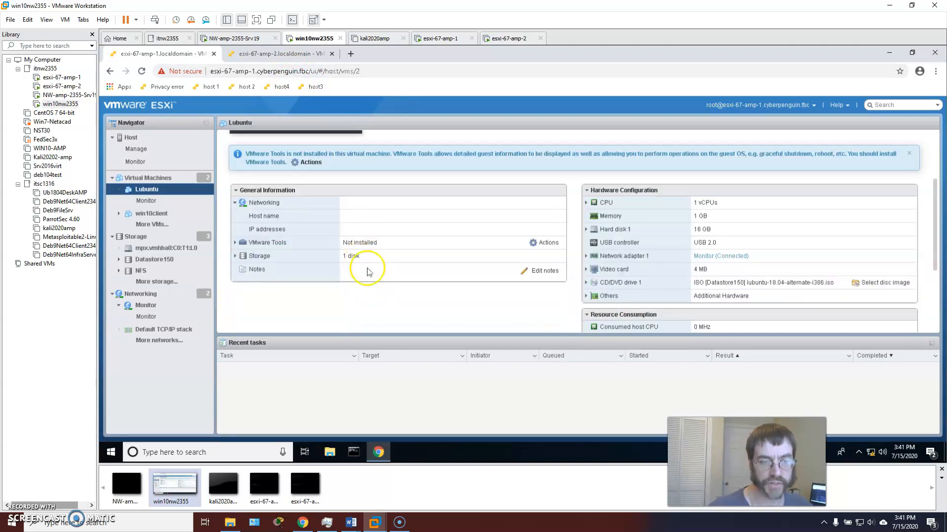
pyautogui.click(545, 243)
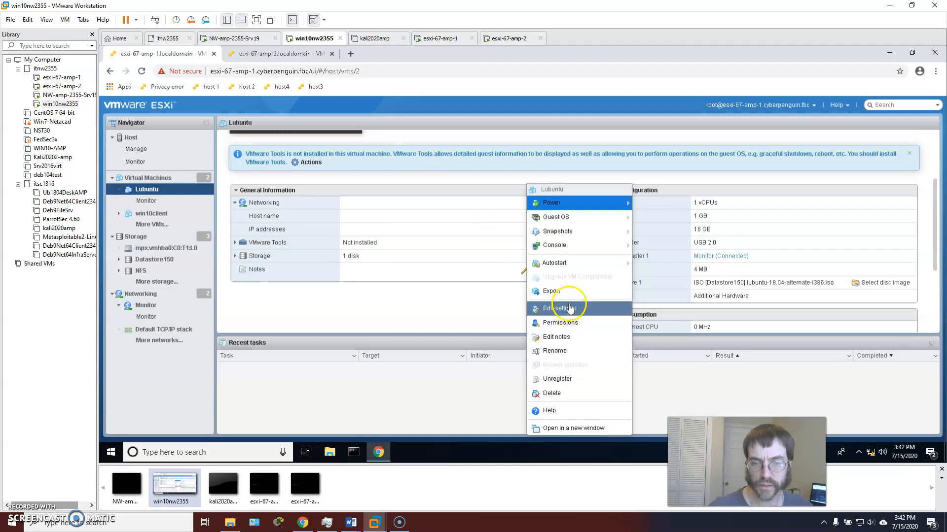
pyautogui.moveTo(582, 216)
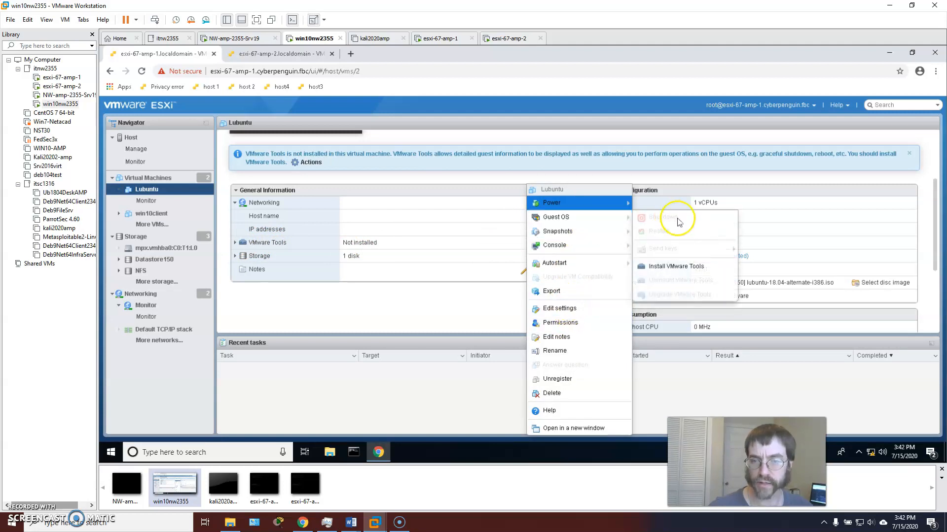
pyautogui.click(673, 267)
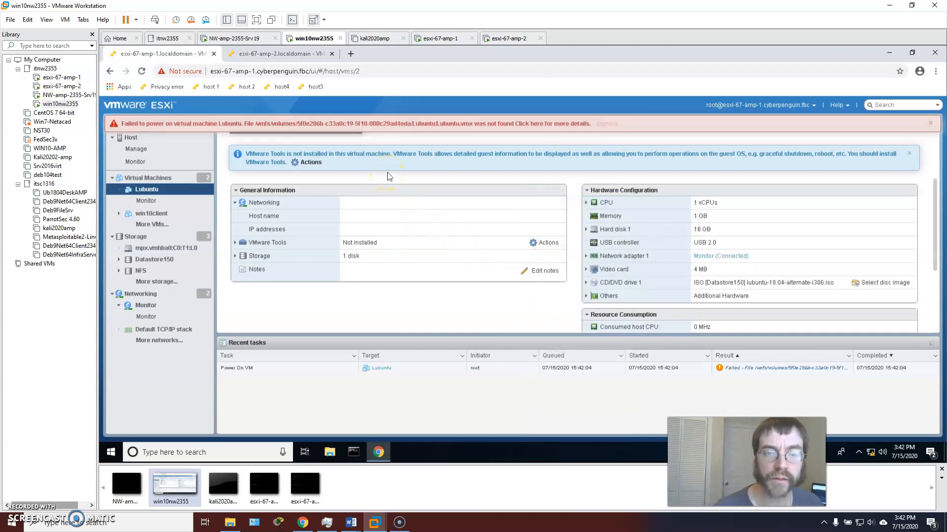
# Retry powering on Lubuntu, then go to the NFS datastore
pyautogui.scroll(2, 463, 171)
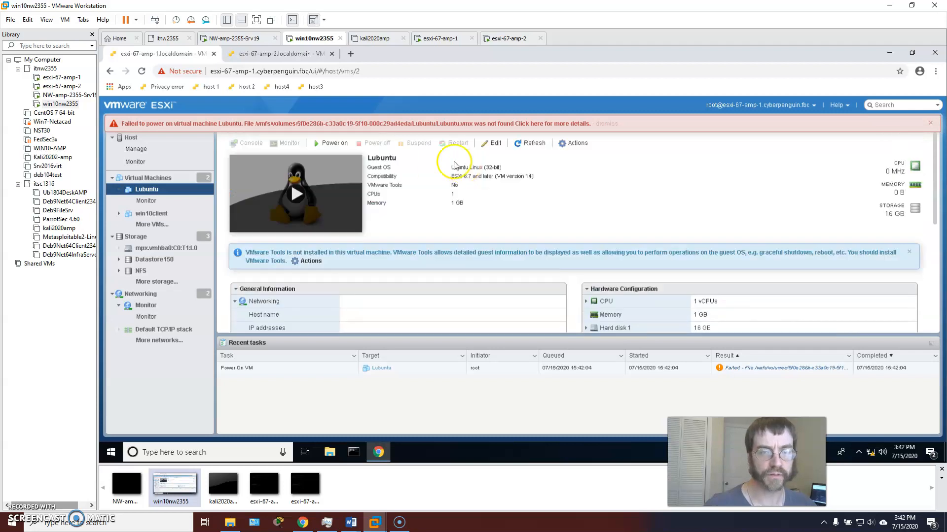
pyautogui.click(318, 146)
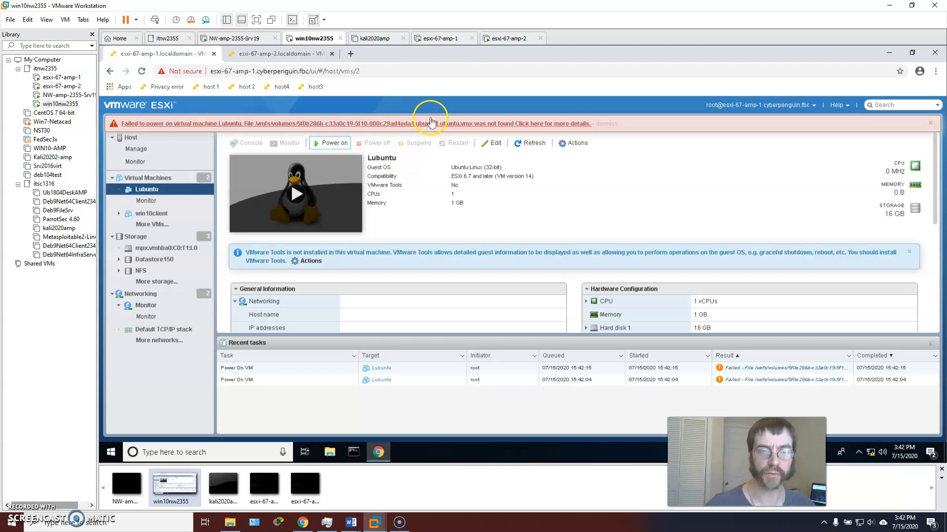
pyautogui.click(141, 271)
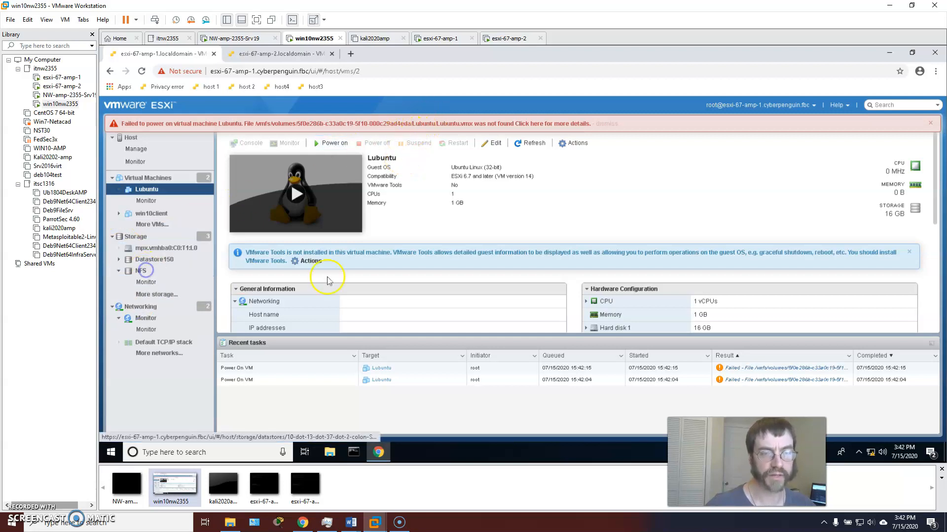
# Confirm Lubuntu.vmx exists in the NFS VM/Lubuntu folder, then return to Lubuntu
pyautogui.click(308, 146)
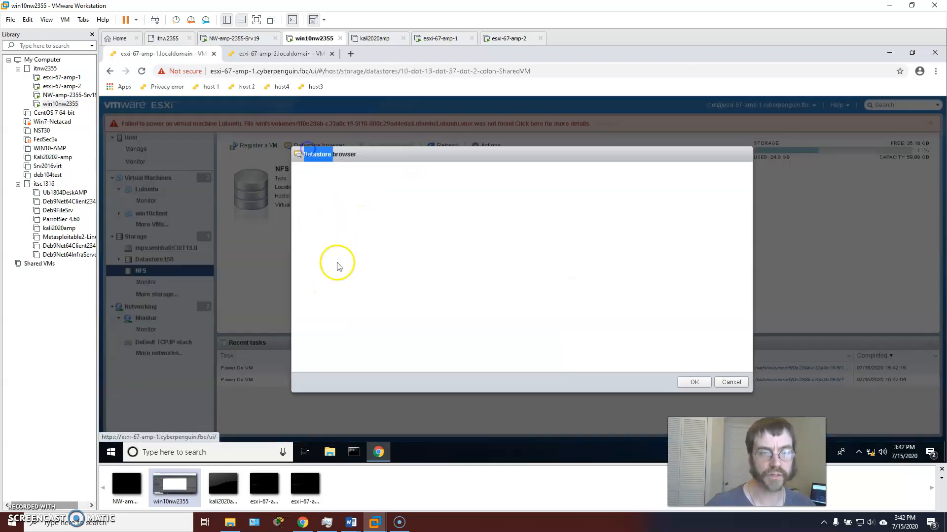
pyautogui.click(392, 184)
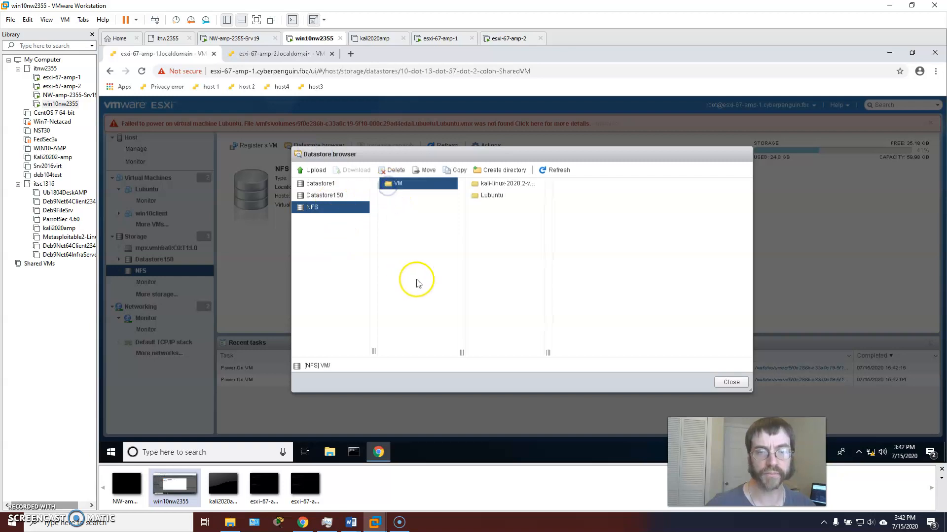
pyautogui.click(480, 198)
pyautogui.click(592, 218)
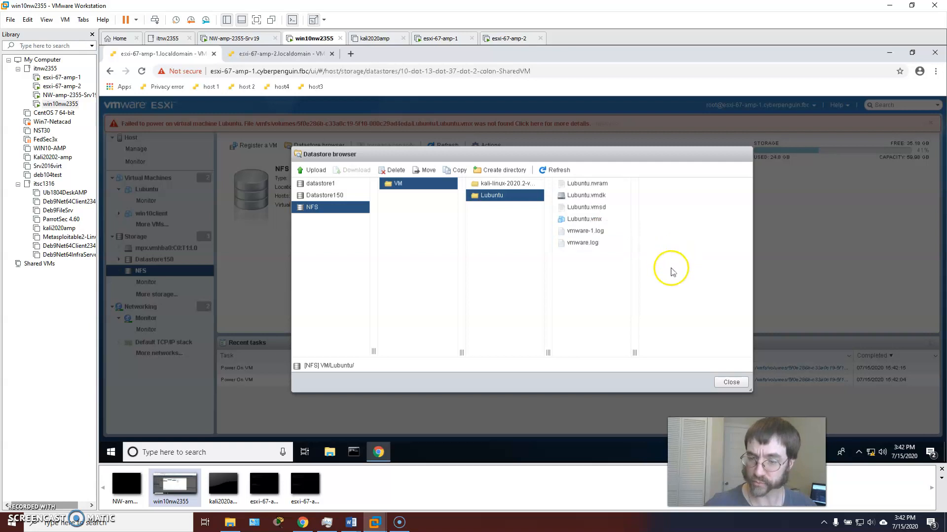
pyautogui.click(730, 384)
pyautogui.click(146, 189)
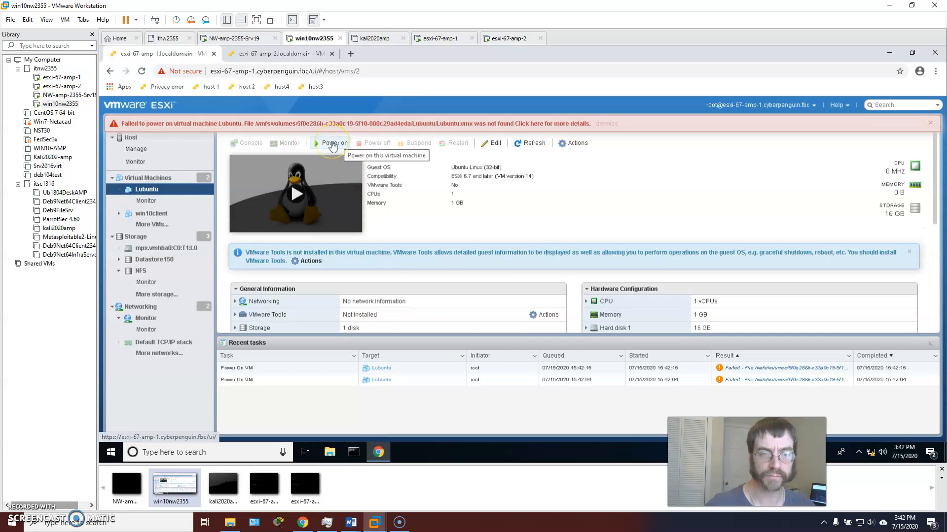
# Power on Lubuntu again, review the failed task details, and go to NFS
pyautogui.click(333, 145)
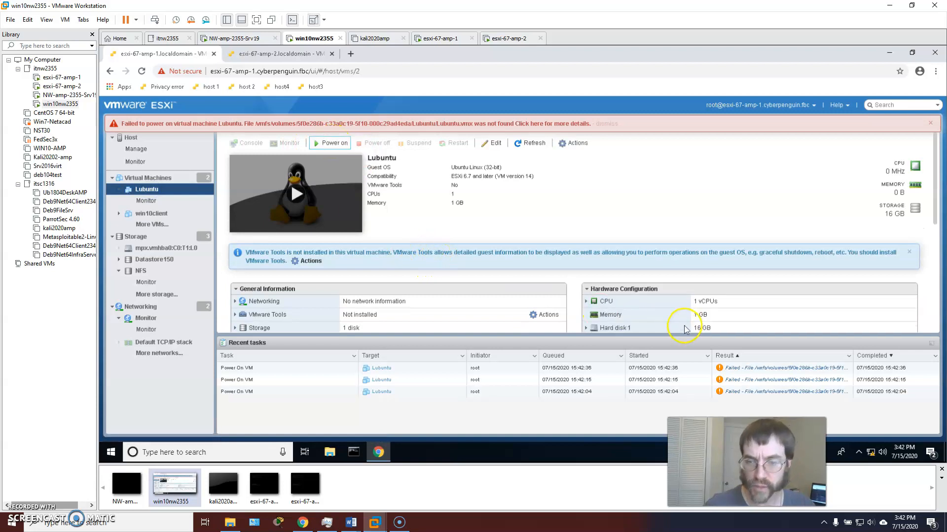
pyautogui.click(778, 368)
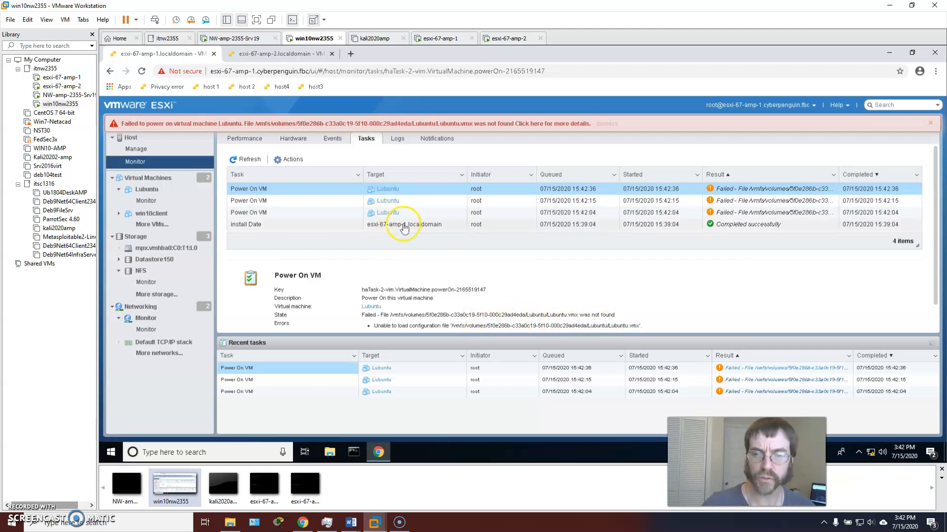
pyautogui.click(141, 270)
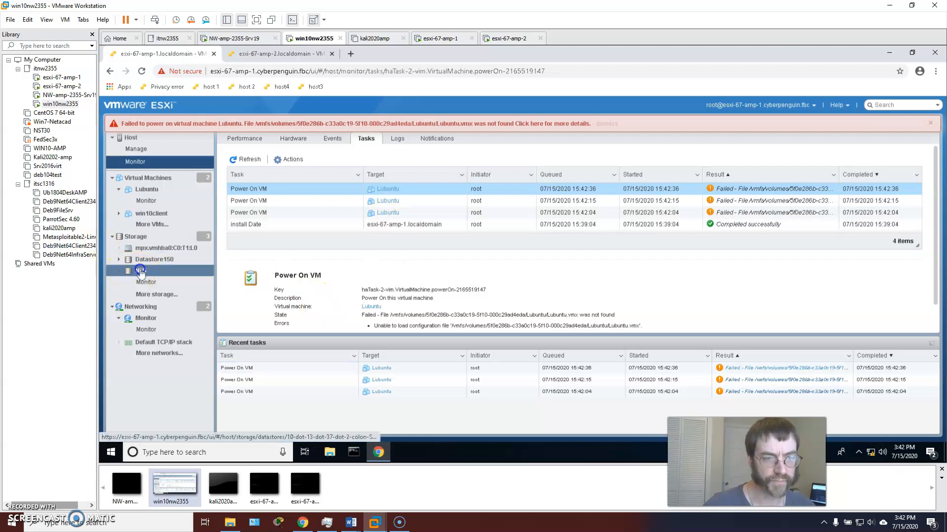
# Recheck Lubuntu.vmx (3.13 KB) in [NFS] VM/Lubuntu and review the failed power-on details
pyautogui.click(313, 146)
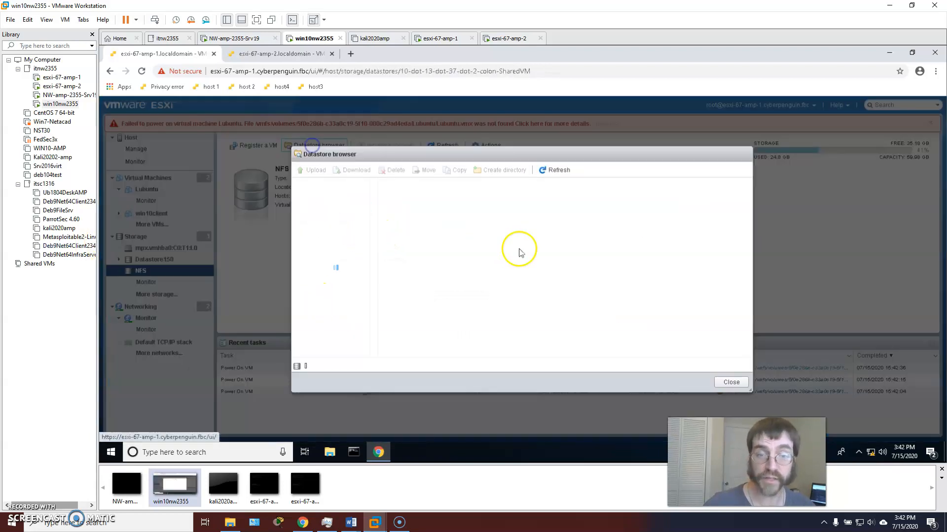
pyautogui.click(397, 184)
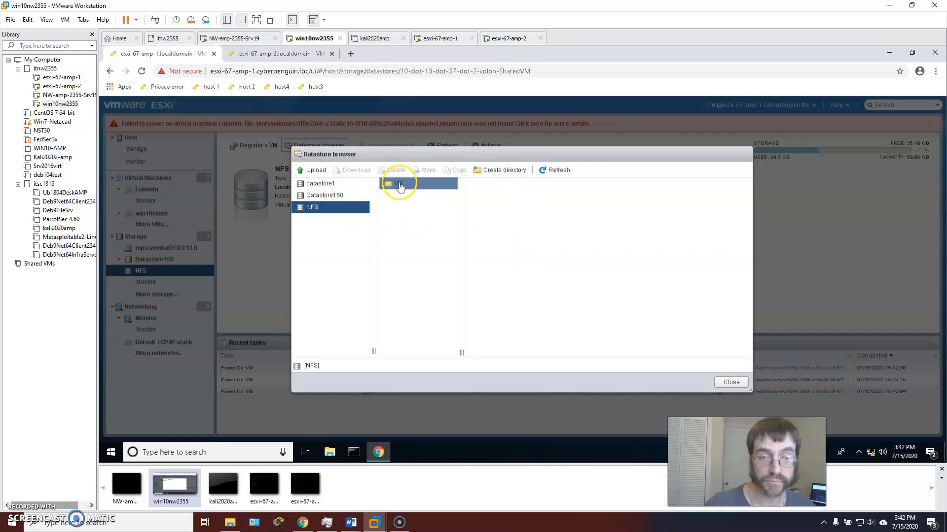
pyautogui.click(488, 195)
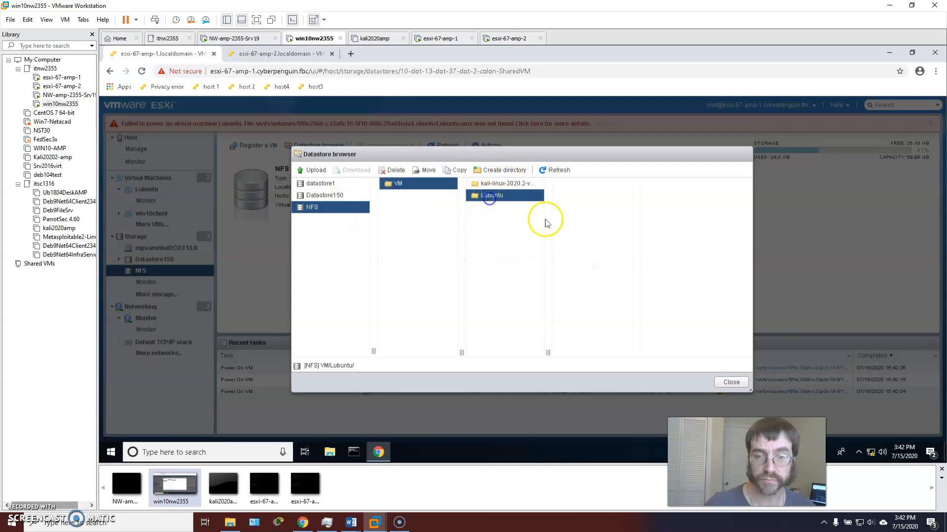
pyautogui.click(581, 220)
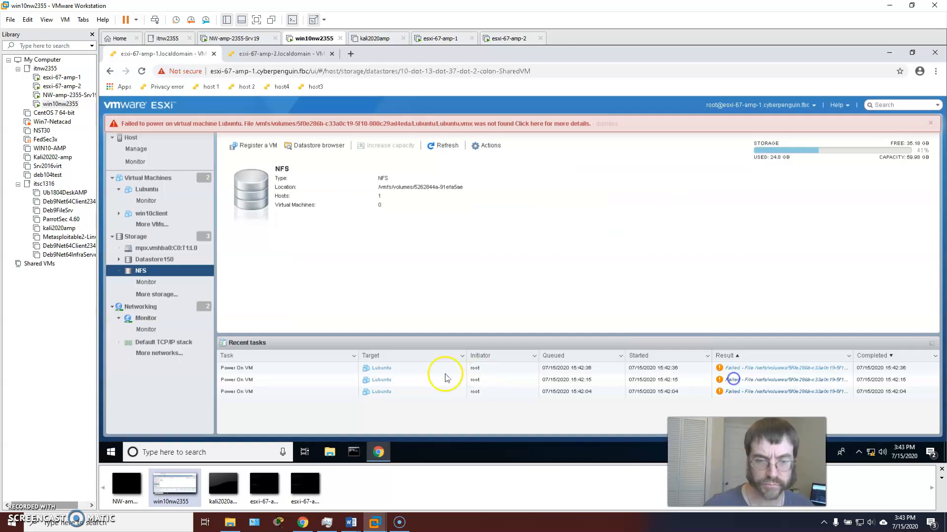
pyautogui.click(731, 382)
pyautogui.click(782, 369)
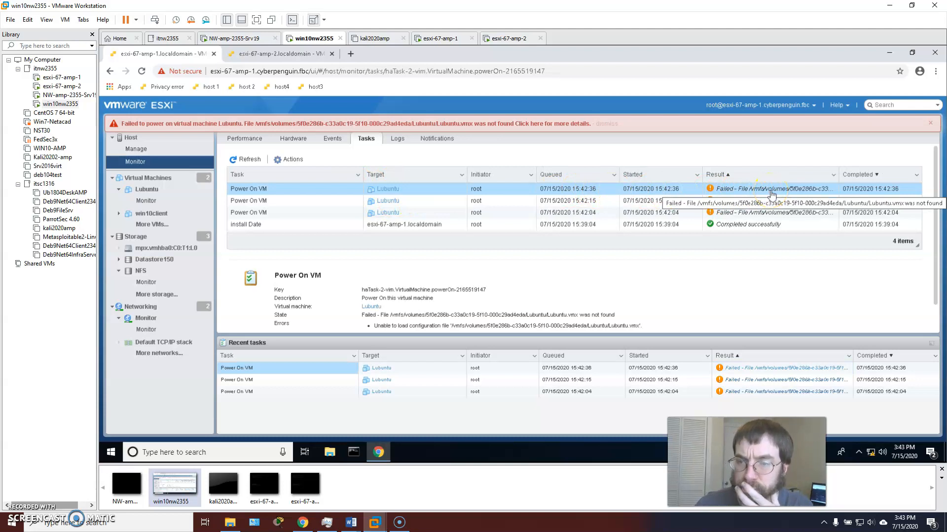
pyautogui.click(238, 36)
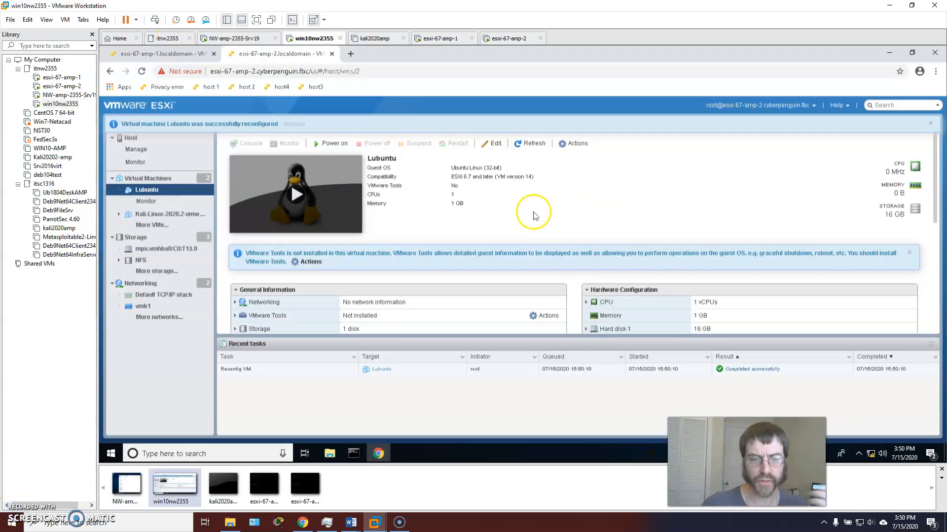
# Review Lubuntu's page on esxi-67-amp-2, then return to esxi-67-amp-1's Lubuntu page
pyautogui.scroll(-3, 535, 202)
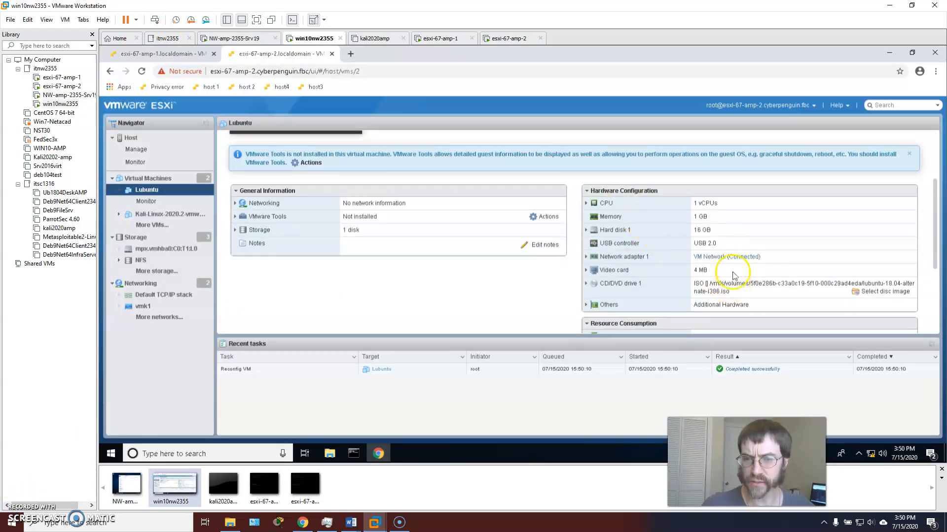
pyautogui.scroll(-3, 642, 260)
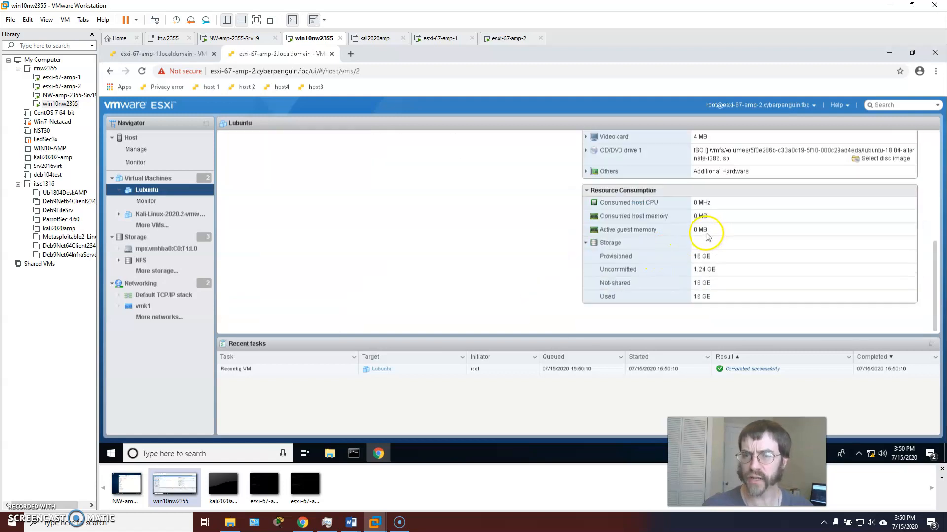
pyautogui.scroll(5, 704, 239)
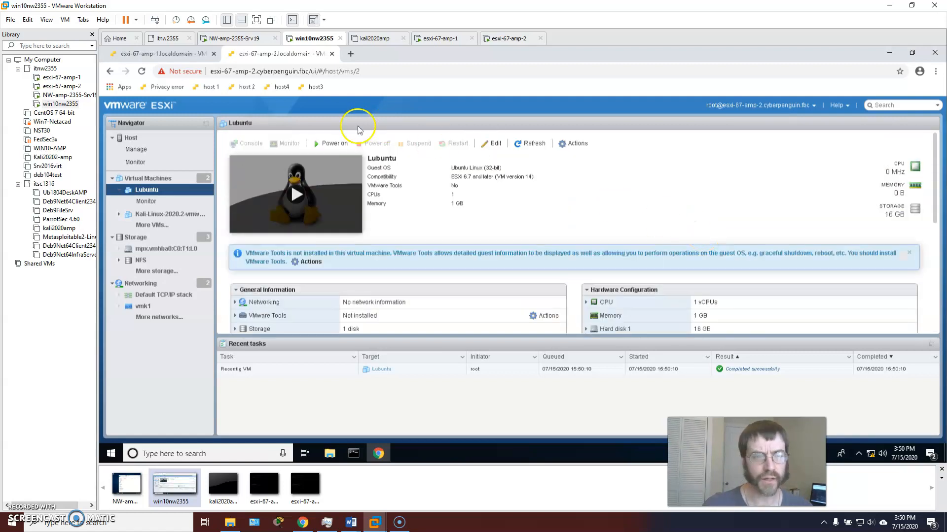
pyautogui.click(141, 54)
pyautogui.scroll(-3, 688, 279)
pyautogui.scroll(3, 680, 262)
# Attempt to delete the Lubuntu VM from esxi-67-amp-1 and dismiss the failure banner
pyautogui.click(563, 144)
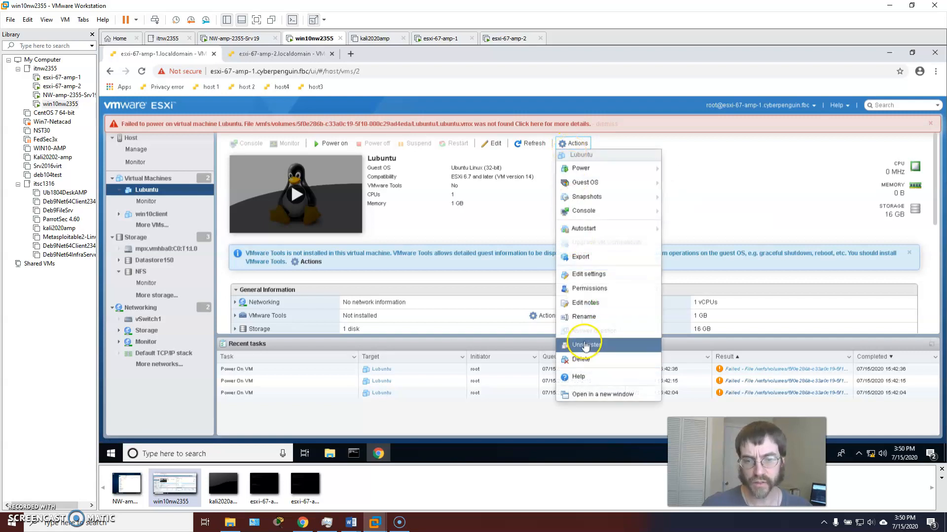
pyautogui.click(579, 359)
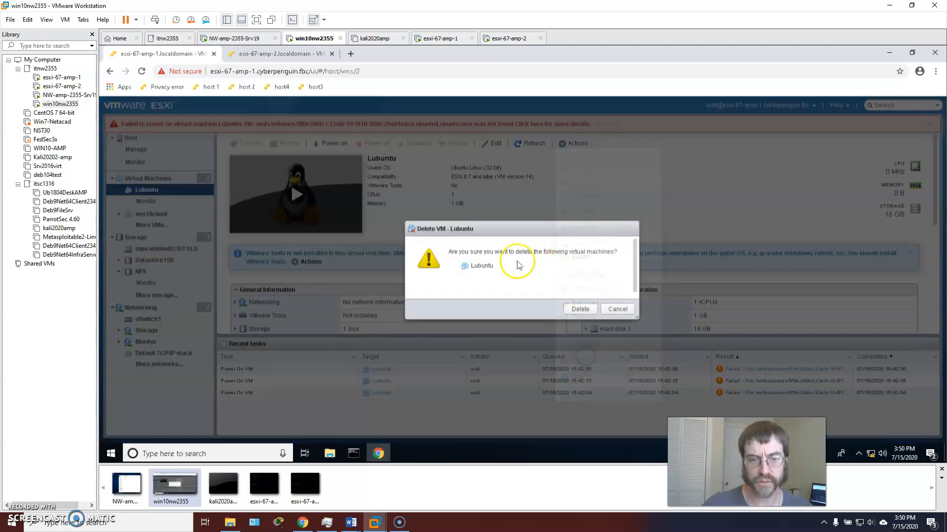
pyautogui.click(570, 310)
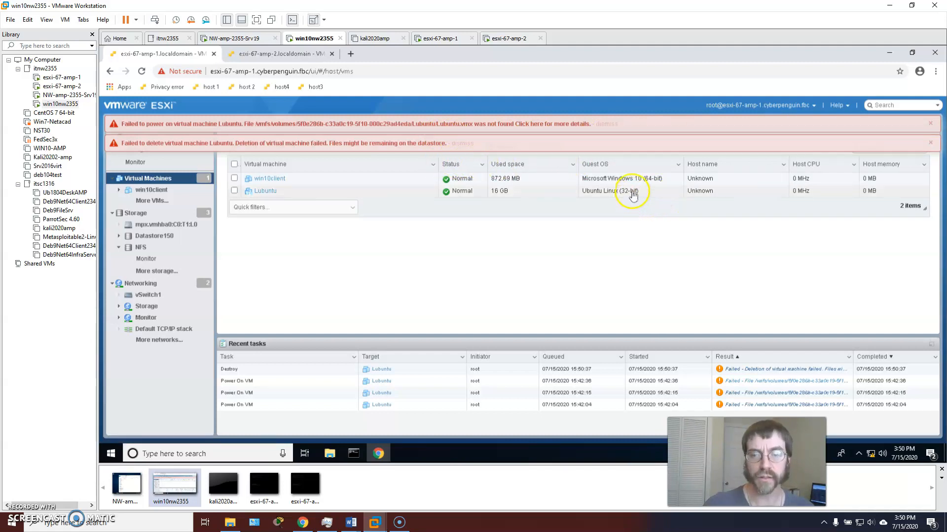
pyautogui.click(930, 143)
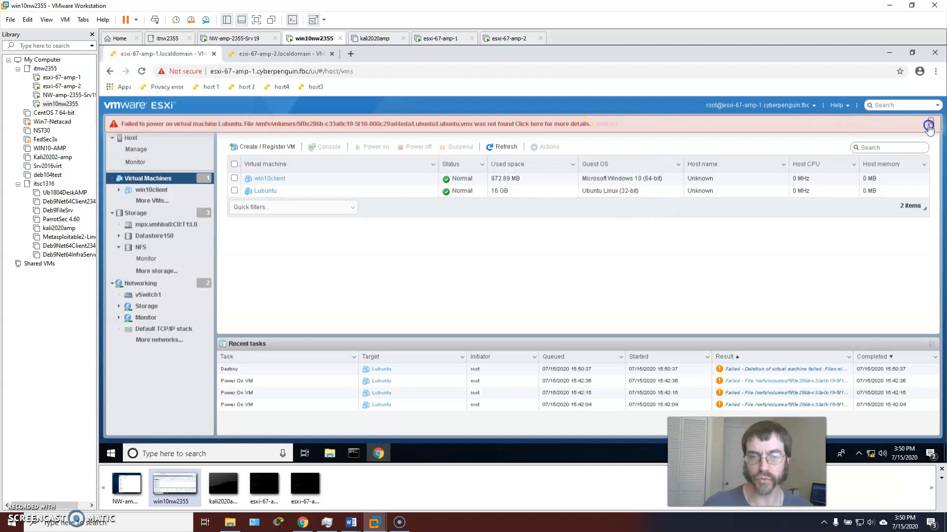
# Dismiss the power-on error and browse the NFS datastore's VM/Lubuntu folder on esxi-67-amp-2
pyautogui.click(929, 124)
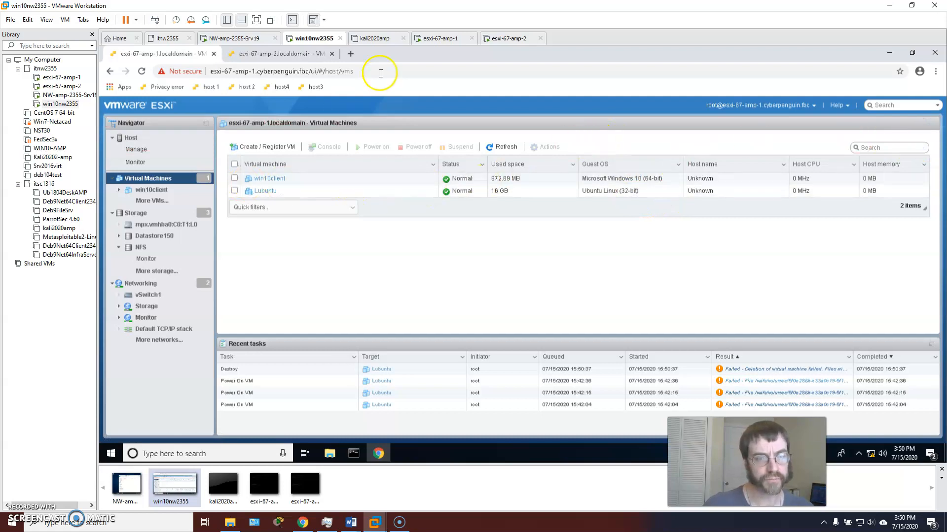
pyautogui.click(260, 56)
pyautogui.click(142, 262)
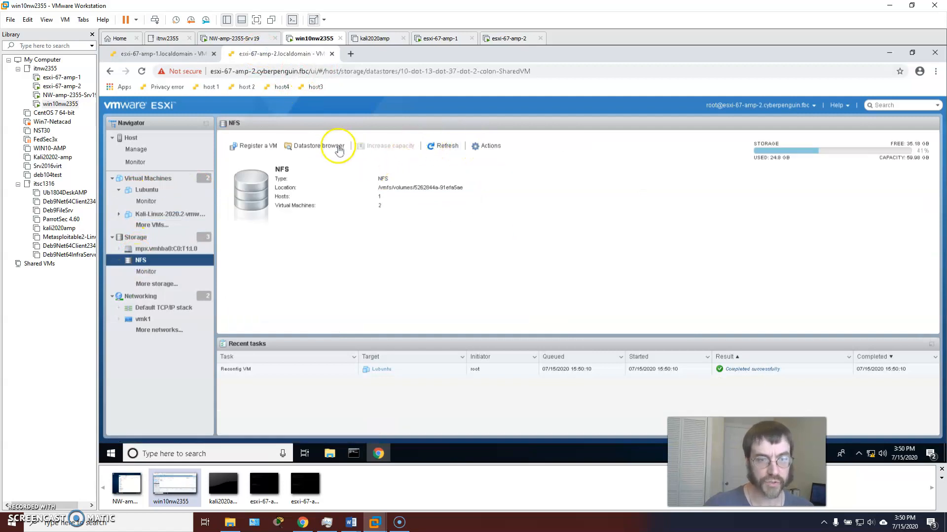
pyautogui.click(325, 144)
pyautogui.click(393, 185)
pyautogui.click(485, 198)
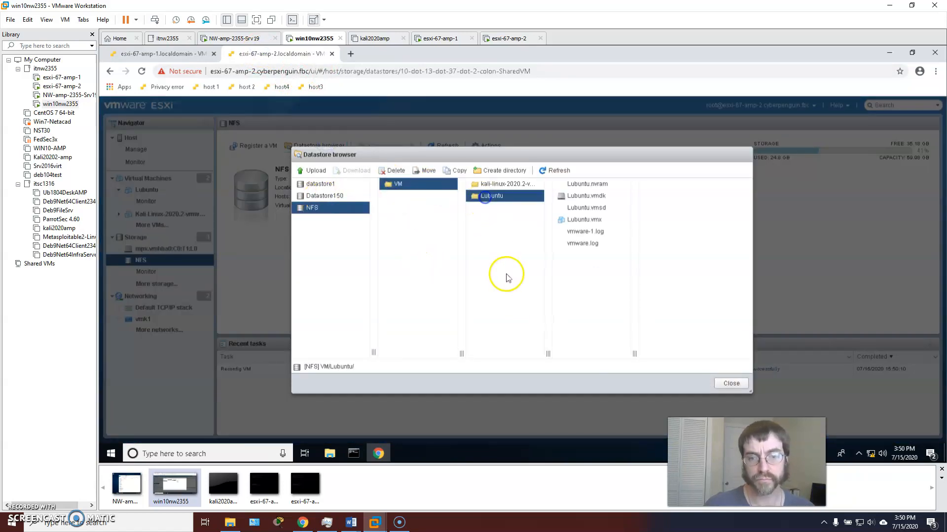
pyautogui.click(730, 383)
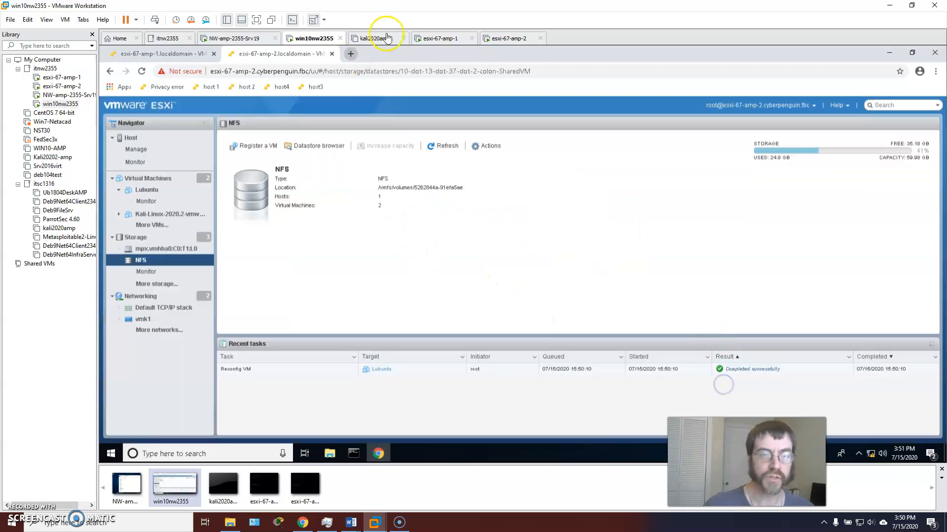
# Return to the esxi-67-amp-2 tab and open Lubuntu's summary page
pyautogui.click(153, 53)
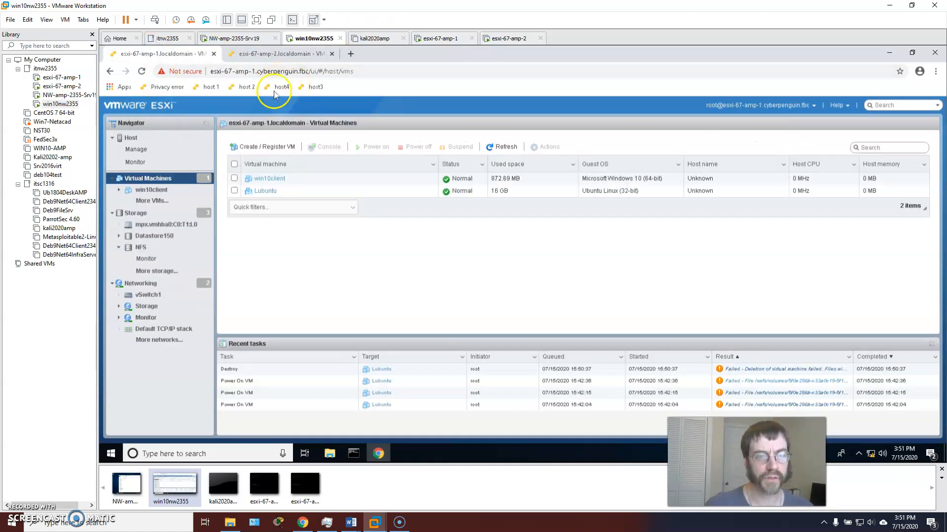
pyautogui.click(283, 55)
pyautogui.click(146, 189)
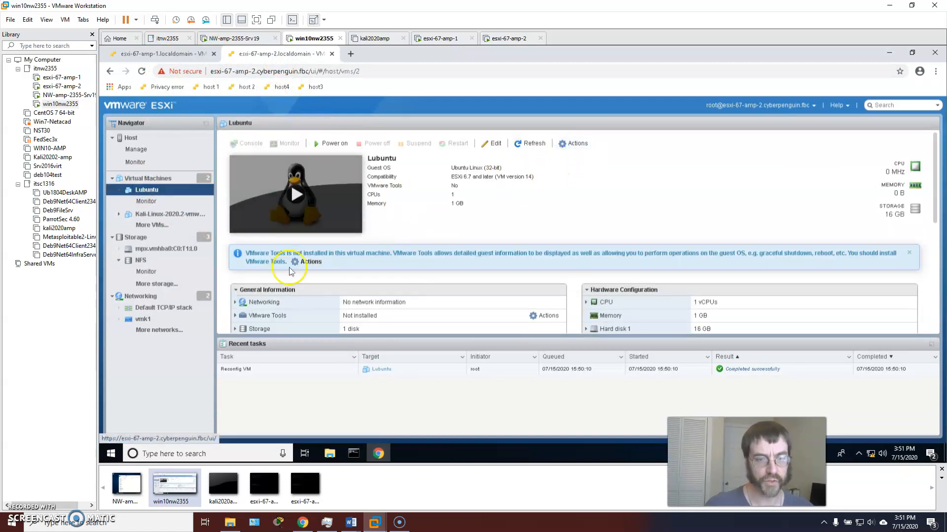
# Set Lubuntu's VMware Tools options to check and upgrade before each power-on, and save
pyautogui.click(490, 144)
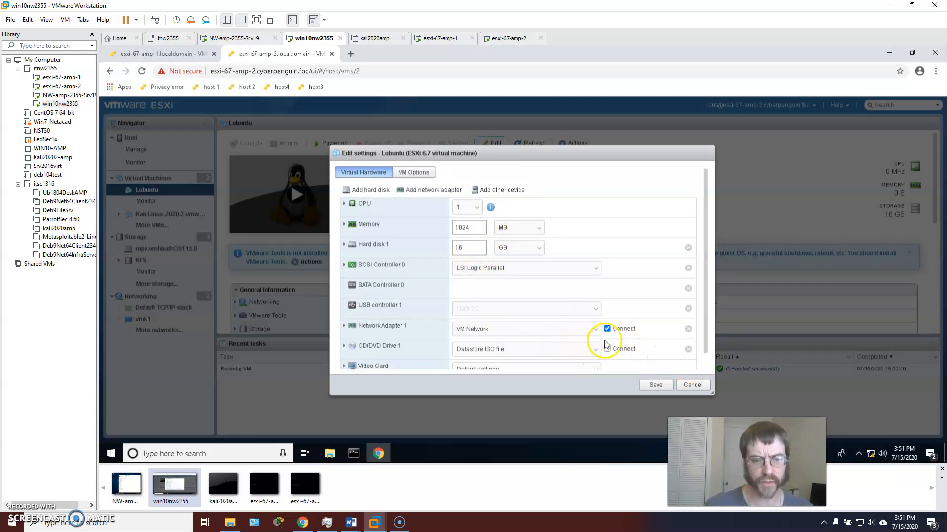
pyautogui.click(407, 174)
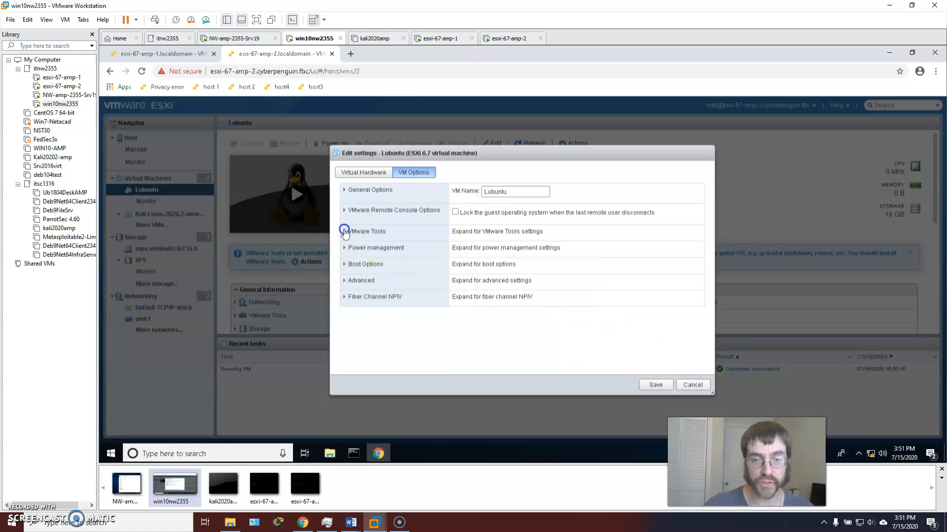
pyautogui.click(345, 232)
pyautogui.scroll(-2, 458, 326)
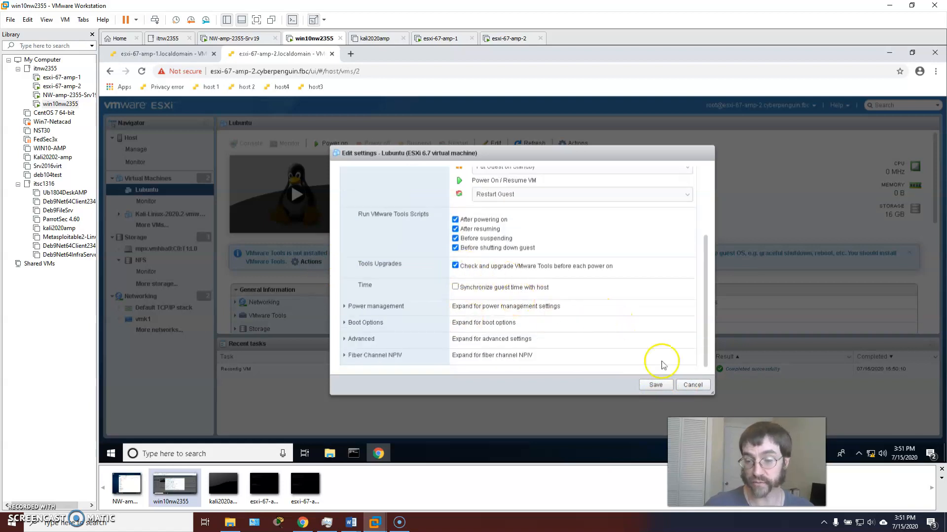
pyautogui.click(649, 385)
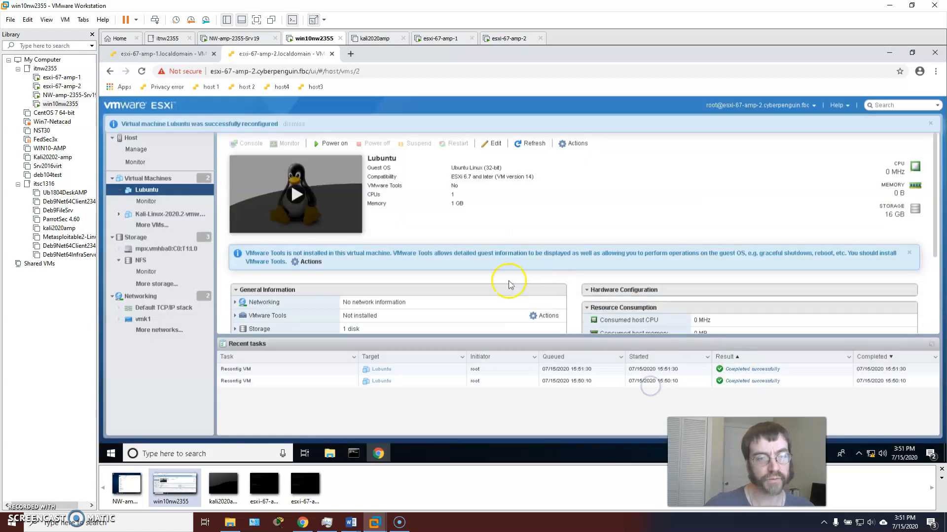
# Install VMware Tools on Lubuntu, check its actions on esxi-67-amp-1, then return to esxi-67-amp-2
pyautogui.click(311, 263)
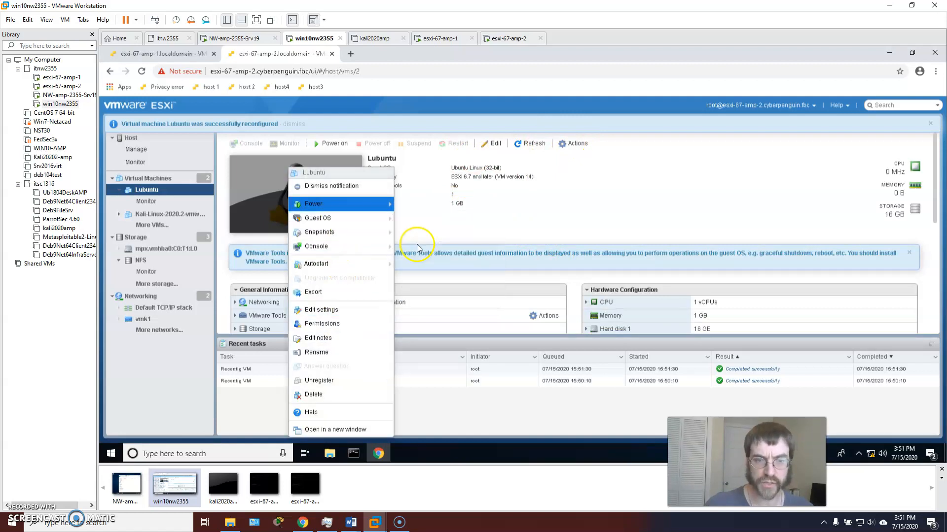
pyautogui.click(432, 267)
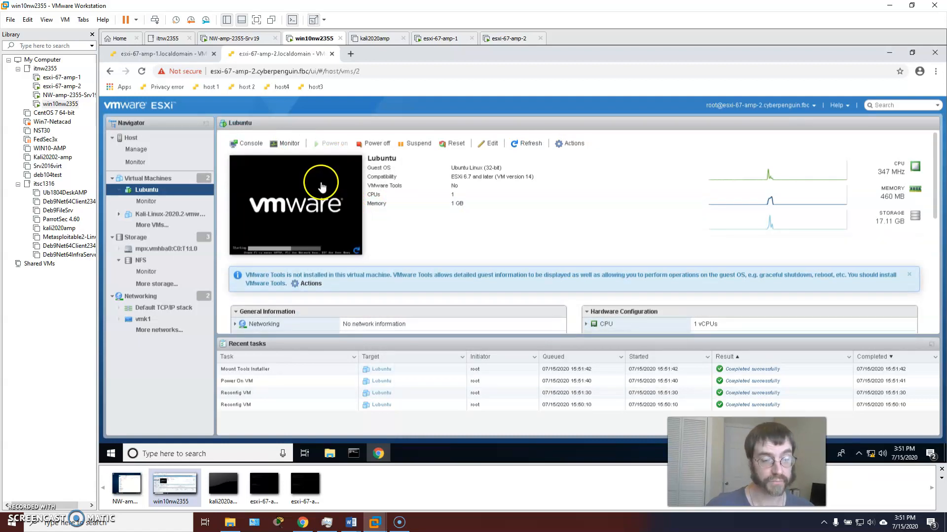
pyautogui.click(175, 54)
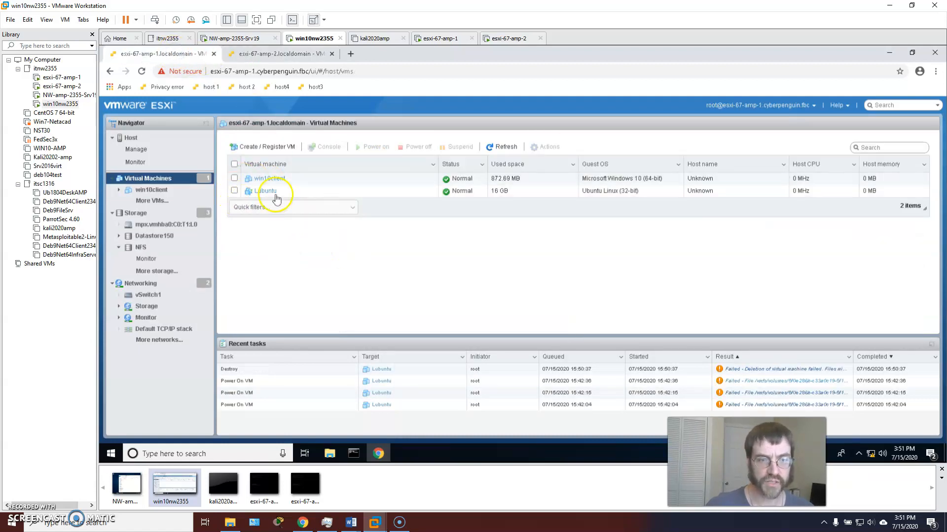
pyautogui.click(235, 192)
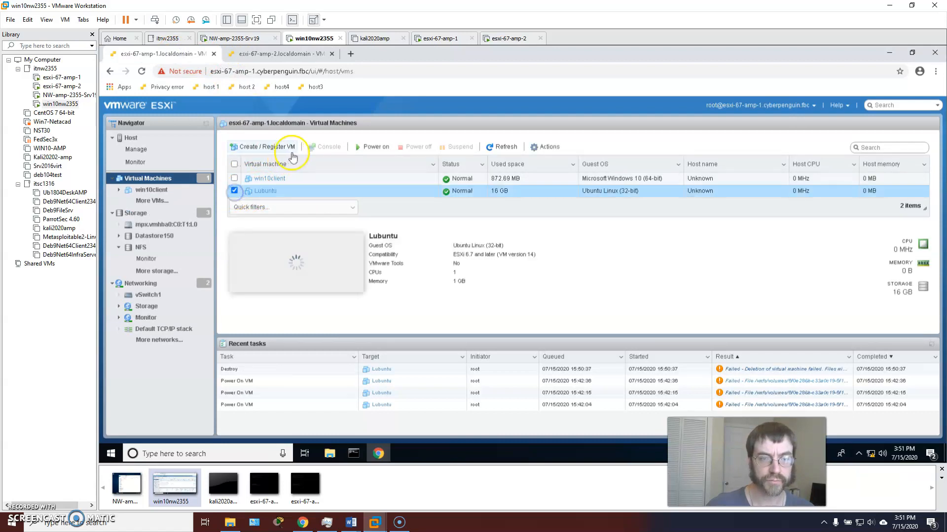
pyautogui.click(534, 147)
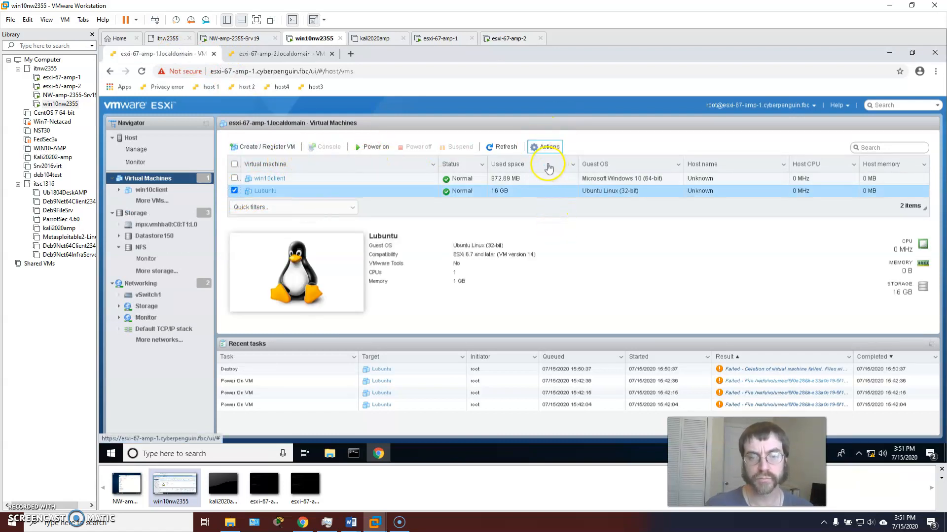
pyautogui.click(551, 147)
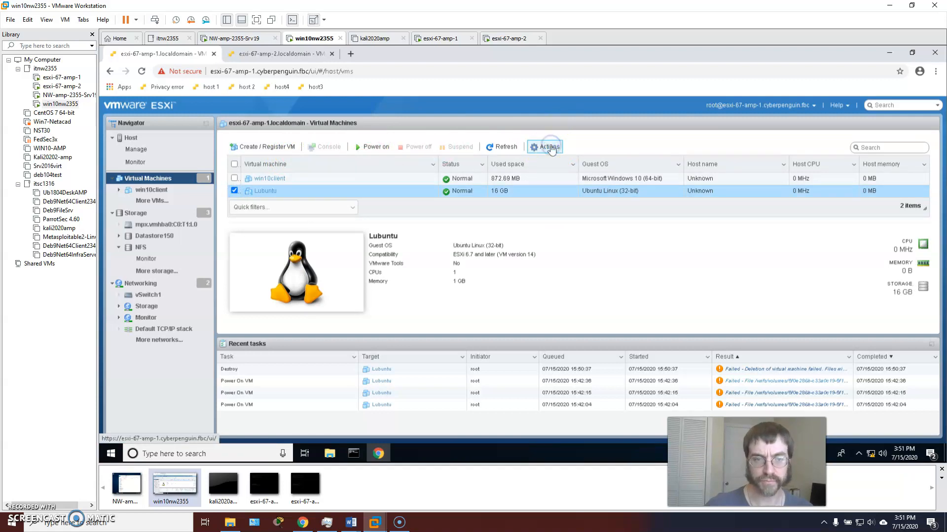
pyautogui.click(235, 190)
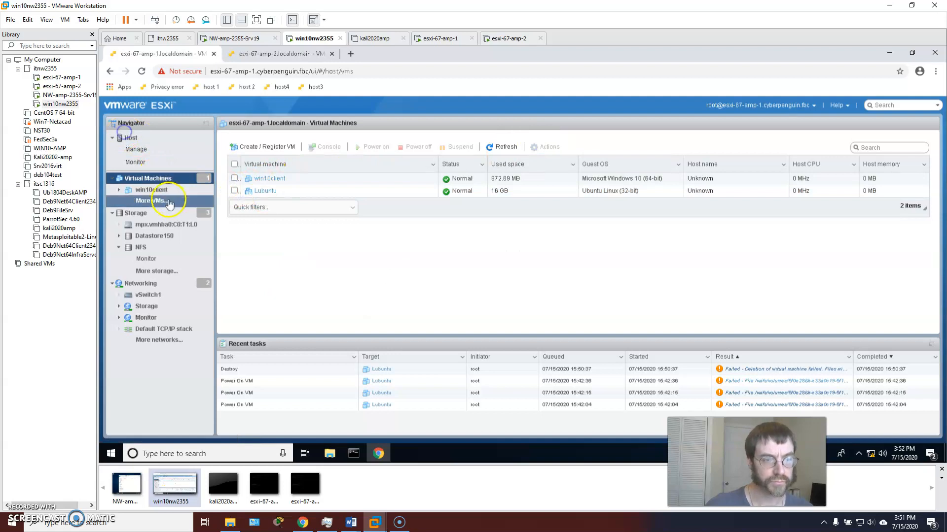
pyautogui.click(276, 56)
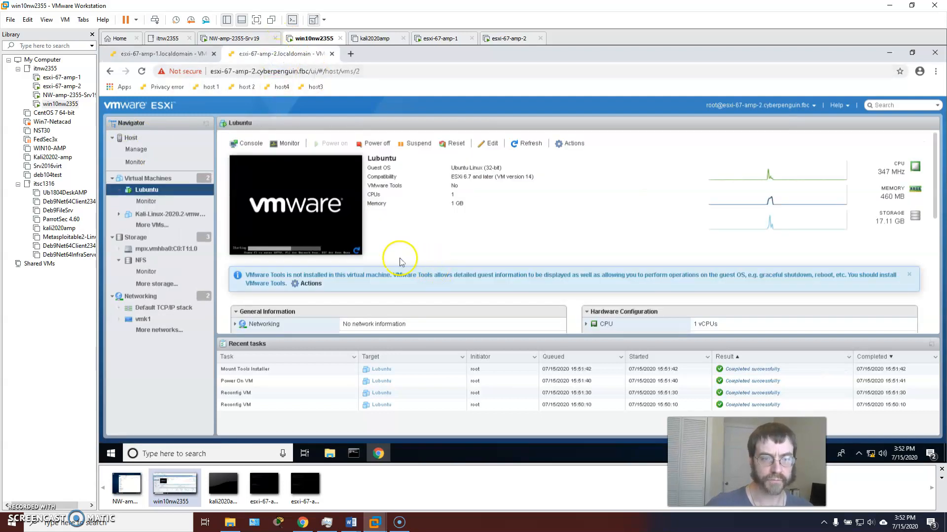
# Open Lubuntu's console, log in with the user's password, and make the console full screen
pyautogui.click(303, 214)
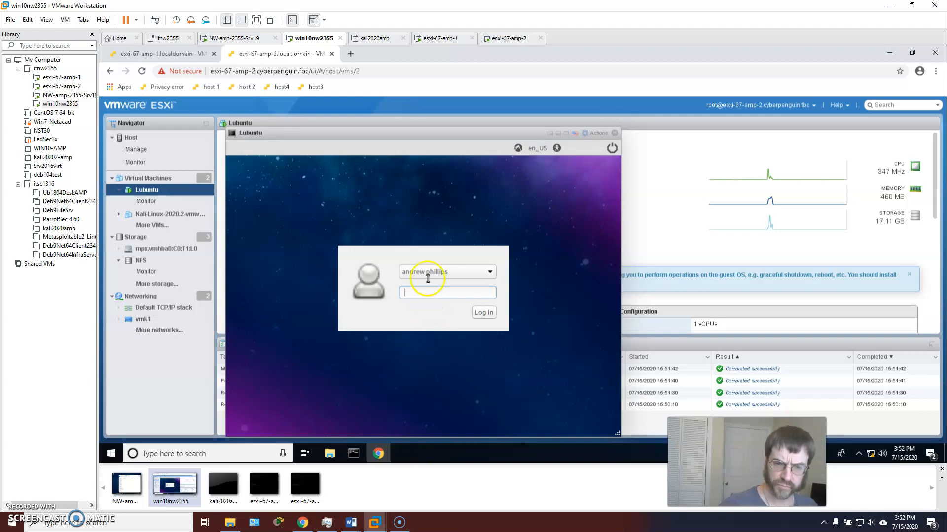
pyautogui.click(422, 292)
pyautogui.write('*********')
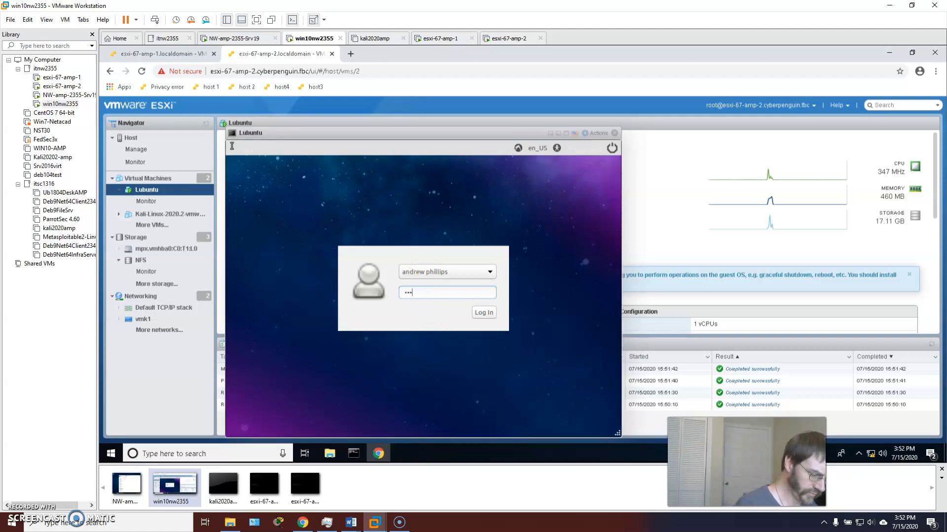
pyautogui.write('****')
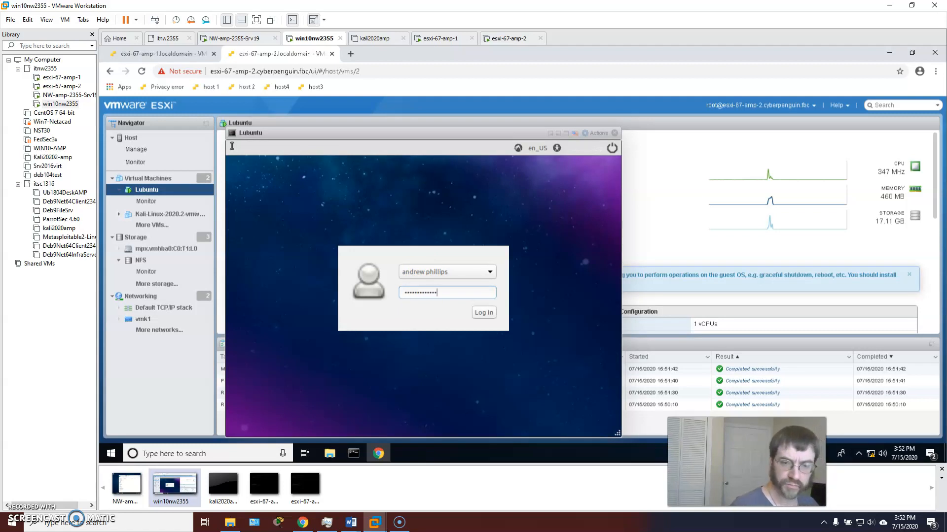
pyautogui.press('Return')
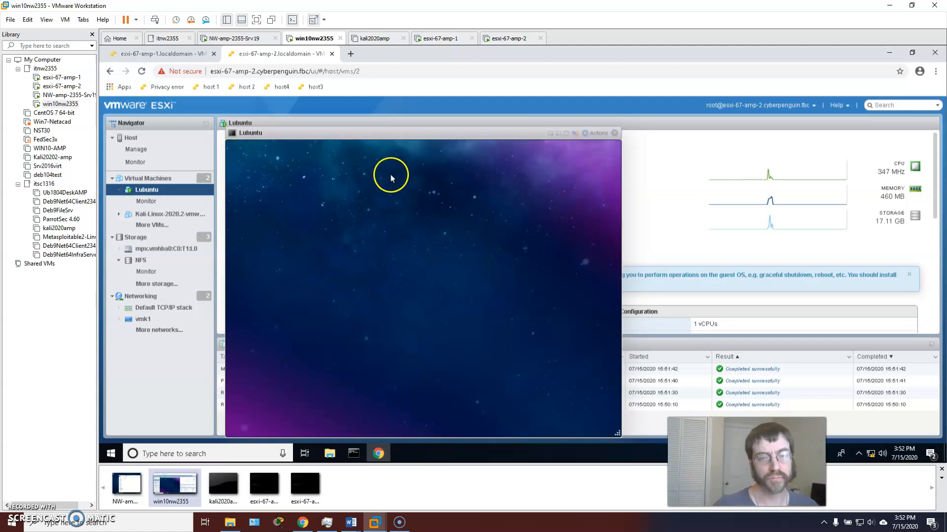
pyautogui.click(441, 131)
pyautogui.doubleClick(442, 131)
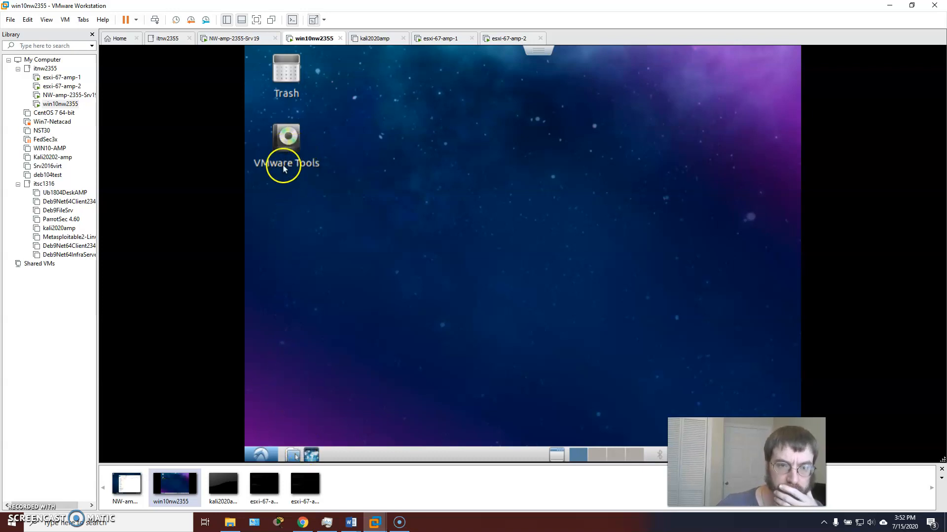
# Open the VMware Tools disc, inspect VMwareTools-10.3.2-9925305.tar.gz and run_upgrader.sh, then minimize it
pyautogui.click(290, 139)
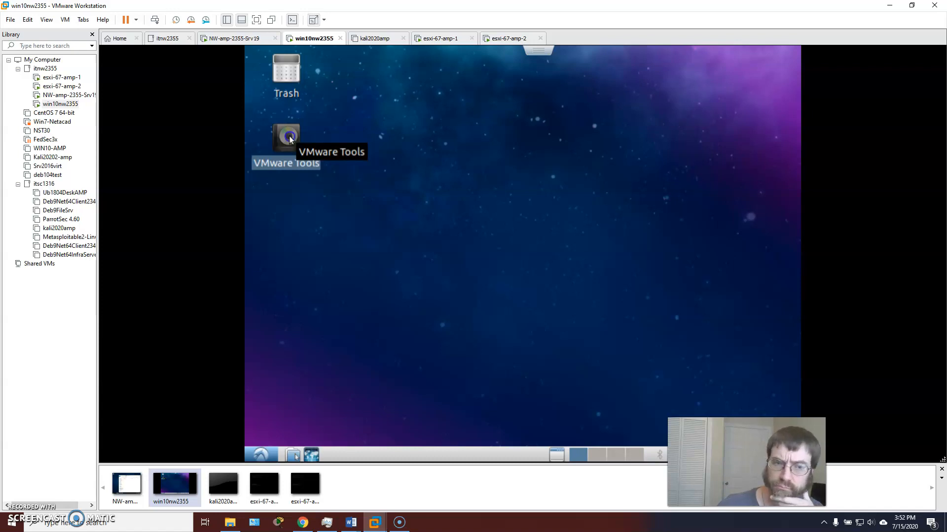
pyautogui.doubleClick(290, 139)
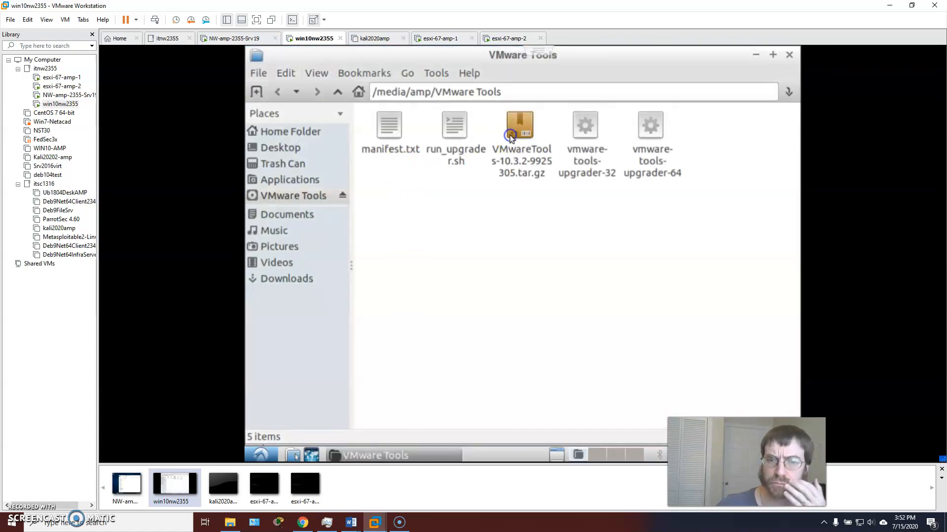
pyautogui.click(510, 137)
pyautogui.click(580, 136)
pyautogui.click(649, 148)
pyautogui.click(588, 144)
pyautogui.click(469, 136)
pyautogui.click(453, 131)
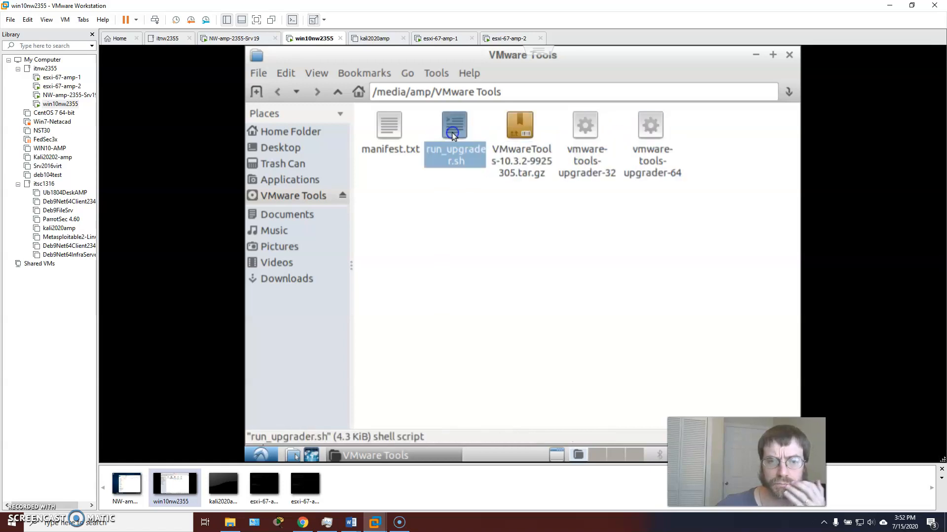
pyautogui.click(524, 133)
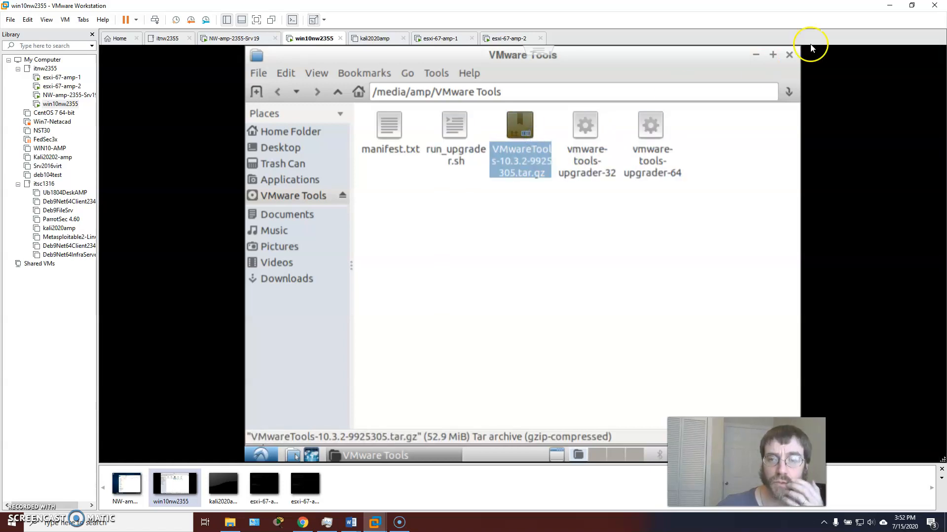
pyautogui.click(755, 54)
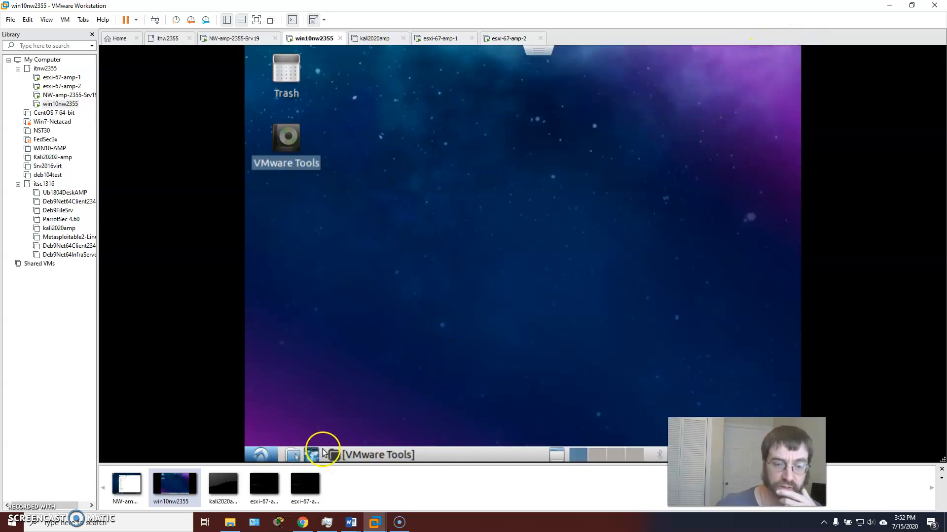
pyautogui.click(516, 203)
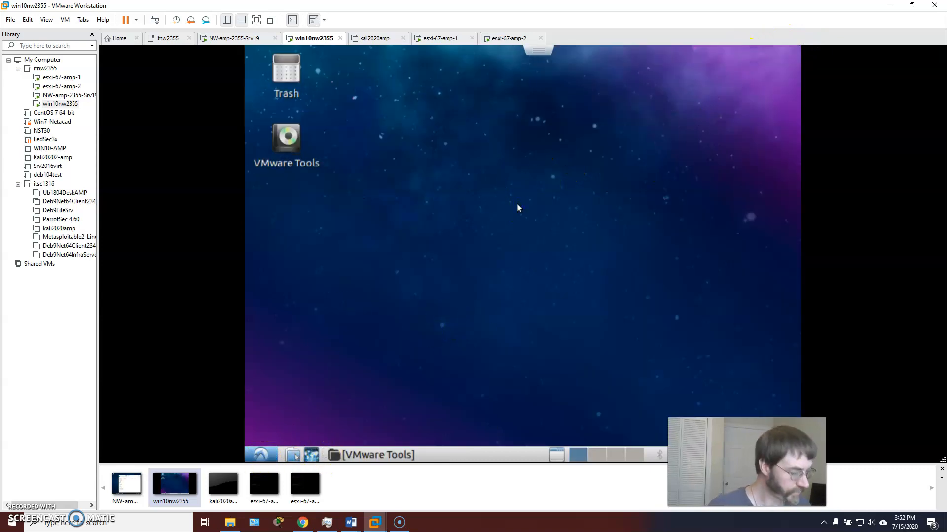
# Launch LXTerminal from System Tools, maximize it, and return the console to full screen
pyautogui.press('Escape')
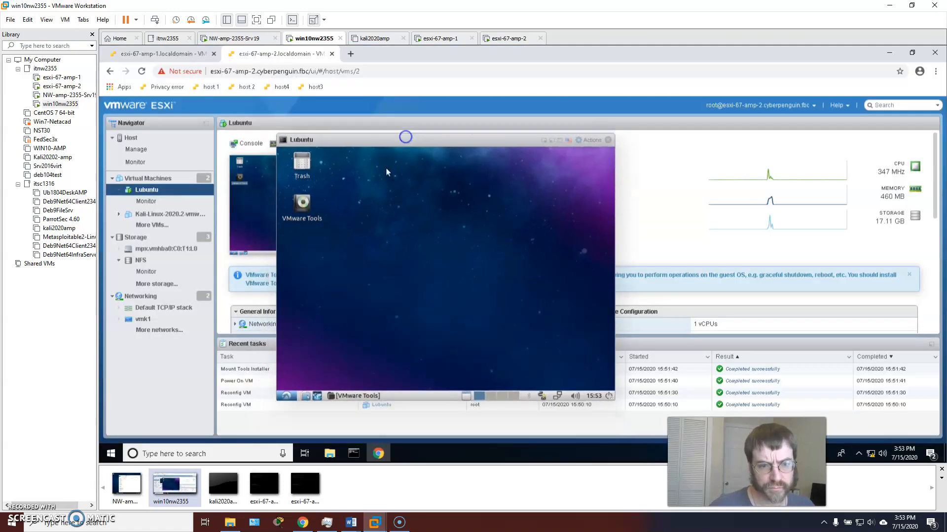
pyautogui.click(290, 396)
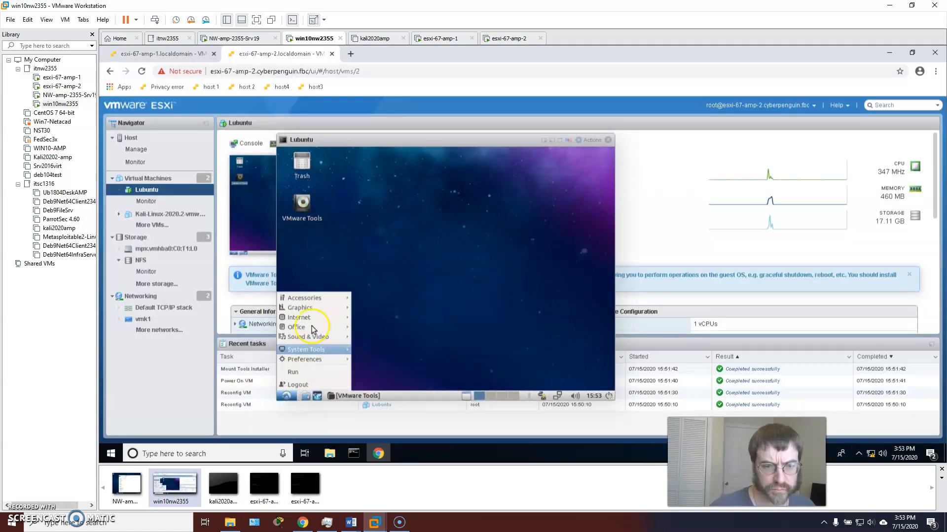
pyautogui.moveTo(335, 351)
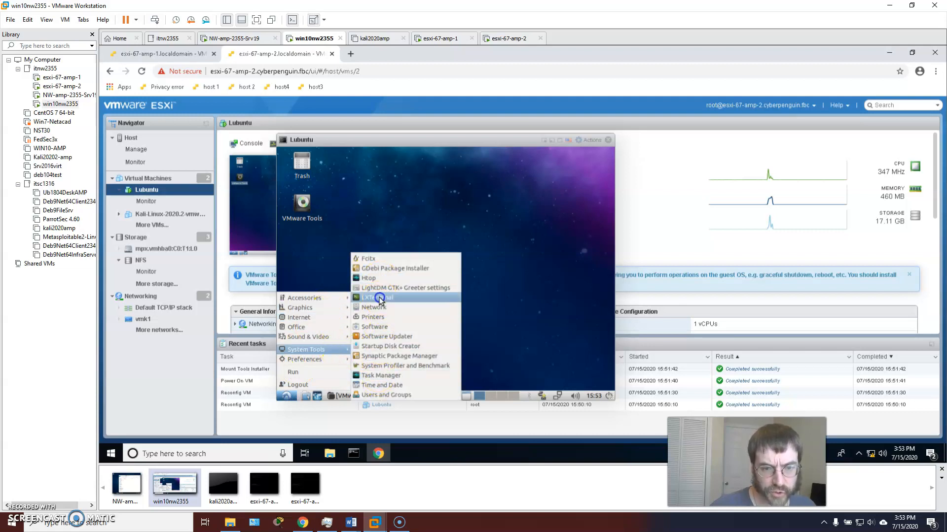
pyautogui.click(379, 298)
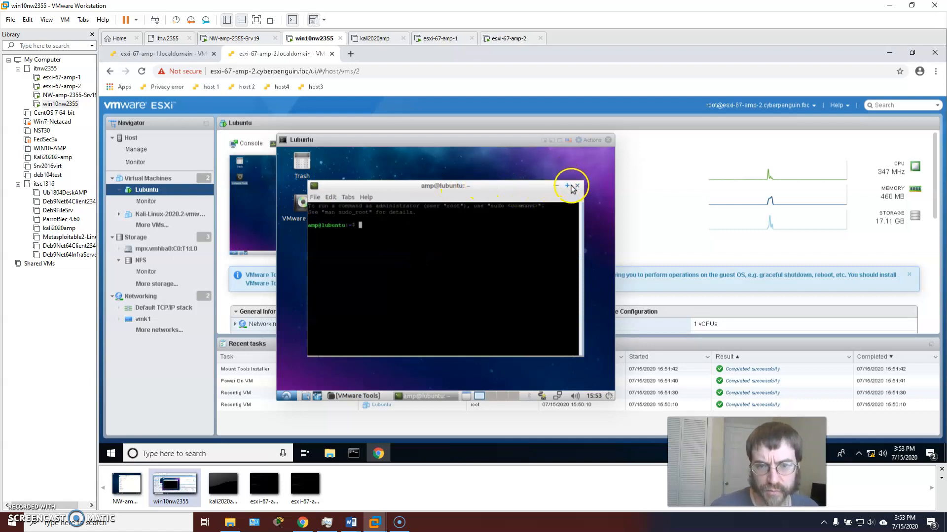
pyautogui.doubleClick(499, 187)
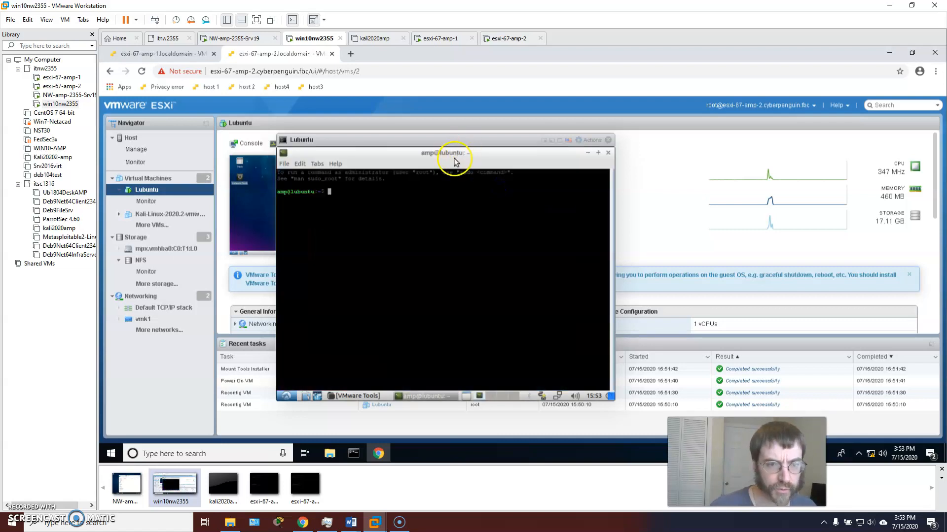
pyautogui.doubleClick(472, 141)
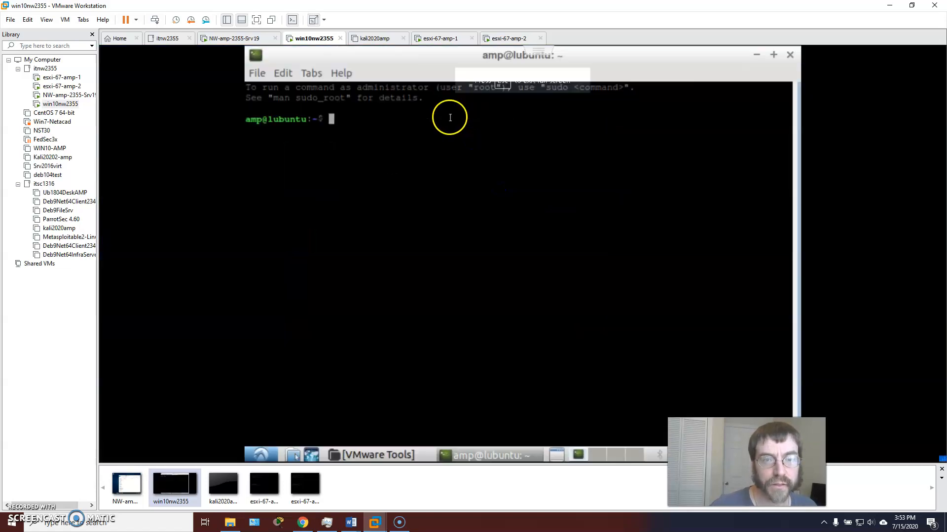
pyautogui.doubleClick(450, 119)
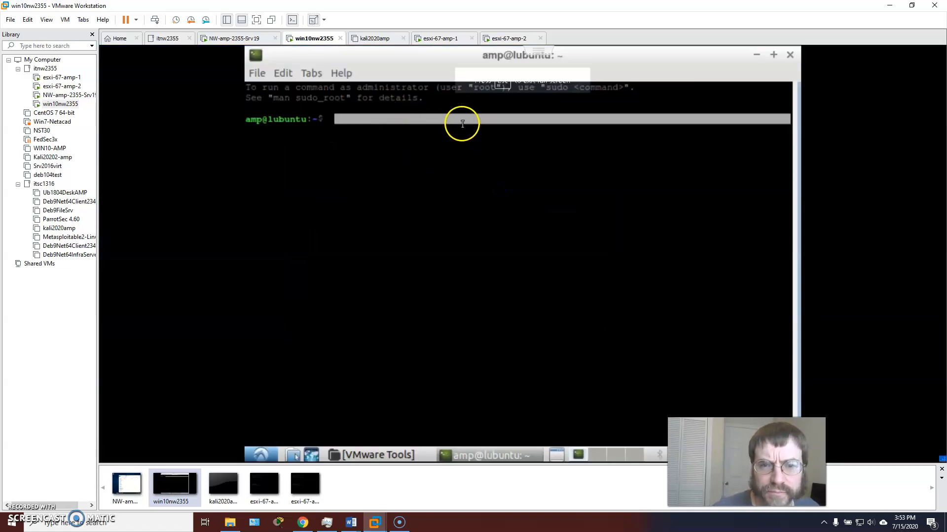
# Explore /media and the cdrom mount in the terminal to locate the VMware Tools disc
pyautogui.click(371, 134)
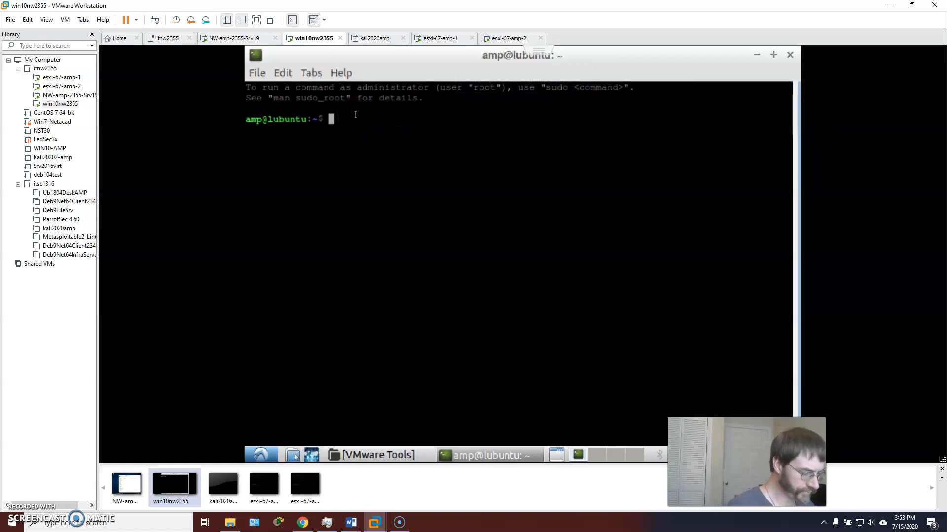
pyautogui.write('cd ')
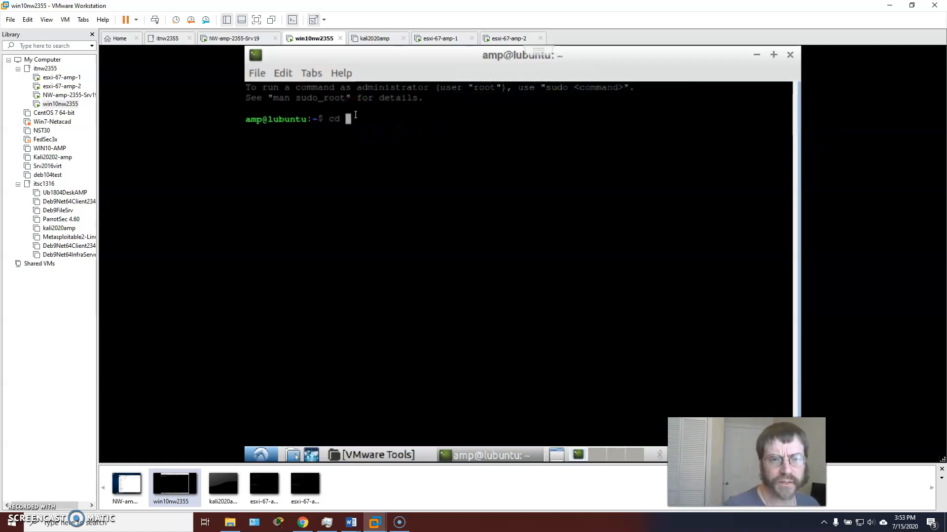
pyautogui.write('/media')
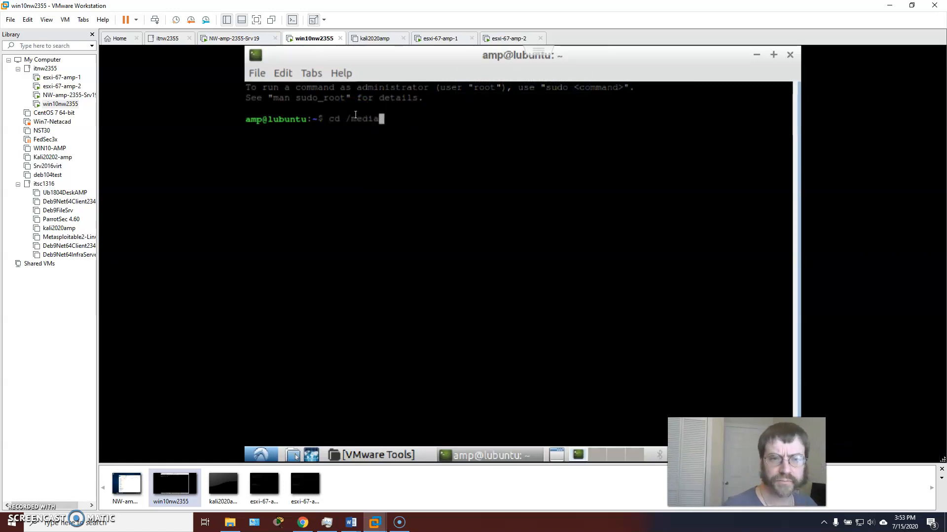
pyautogui.press('Return')
pyautogui.write('ls')
pyautogui.press('Return')
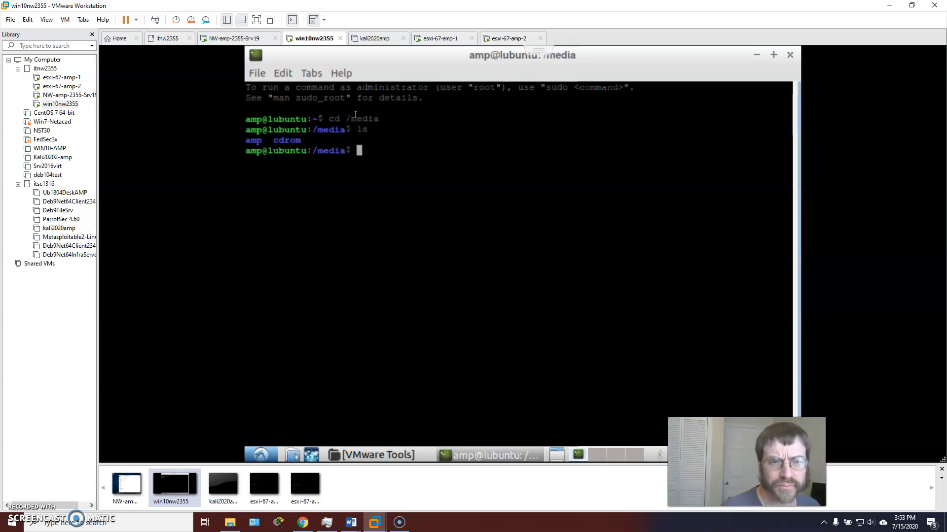
pyautogui.write('cd cd')
pyautogui.press('BackSpace')
pyautogui.press('BackSpace')
pyautogui.write('cdr')
pyautogui.press('Tab')
pyautogui.press('Return')
pyautogui.write('ls')
pyautogui.press('Return')
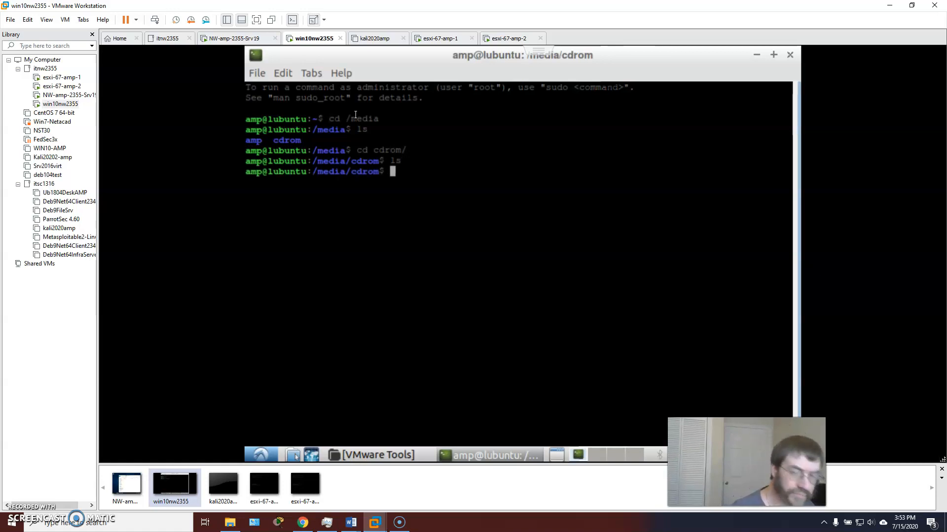
pyautogui.write('ls')
pyautogui.press('Return')
pyautogui.write('cd ..')
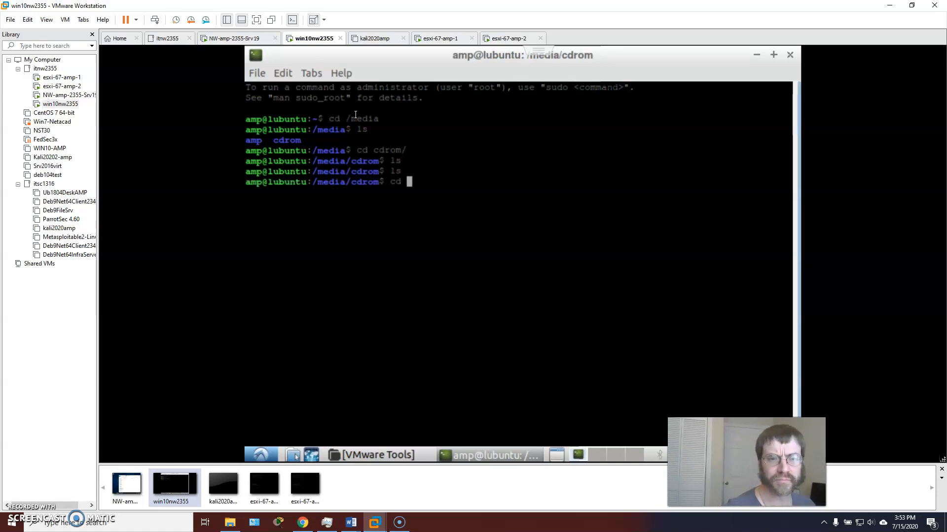
pyautogui.press('Return')
# Change into /media/amp/VMware Tools and list its files
pyautogui.write('cd a')
pyautogui.press('Tab')
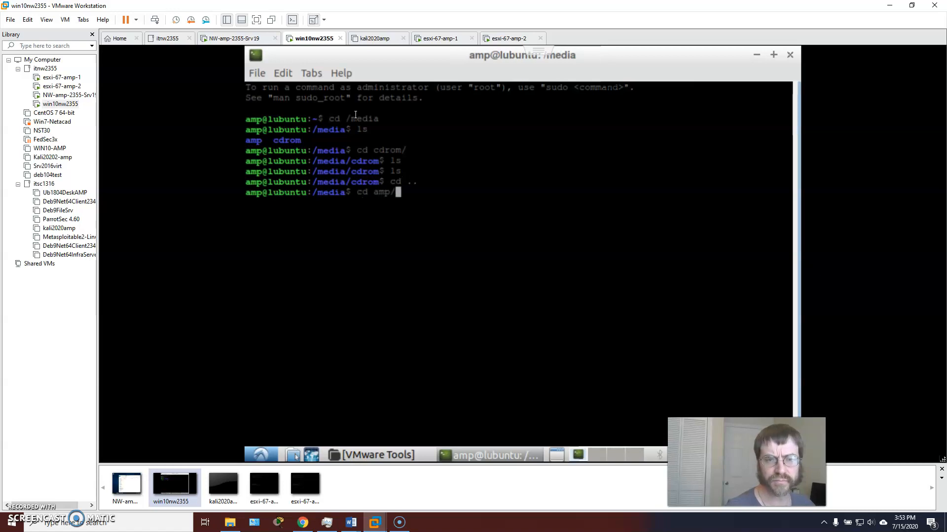
pyautogui.press('Return')
pyautogui.write('ls')
pyautogui.press('Return')
pyautogui.write('cd V')
pyautogui.press('Tab')
pyautogui.press('Return')
pyautogui.write('ls')
pyautogui.press('Return')
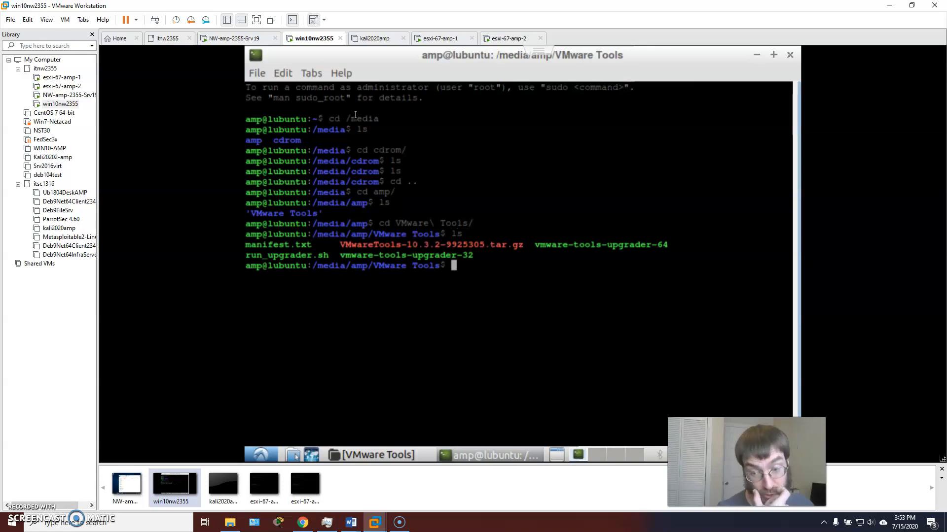
# Copy VMwareTools-10.3.2-9925305.tar.gz to ~ with cp and confirm it with ls
pyautogui.write('cp ')
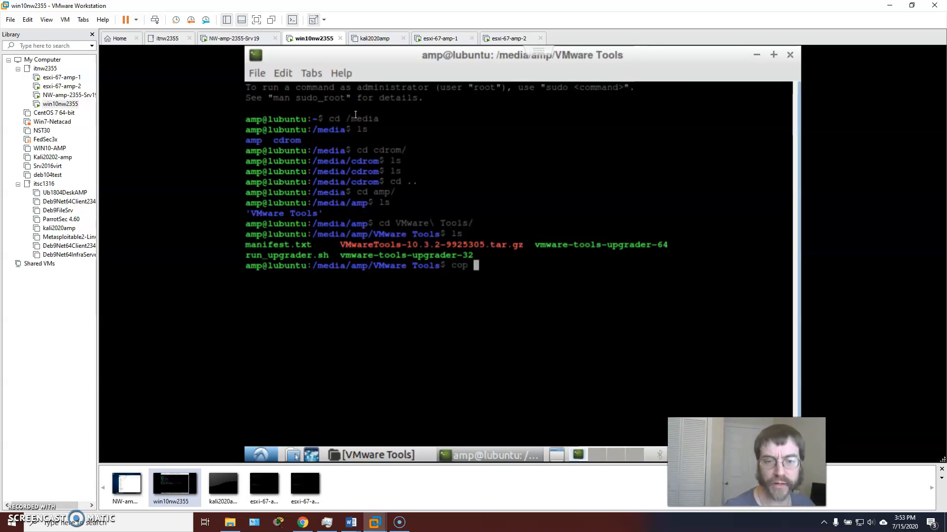
pyautogui.write('V')
pyautogui.press('Tab')
pyautogui.write('~')
pyautogui.press('Return')
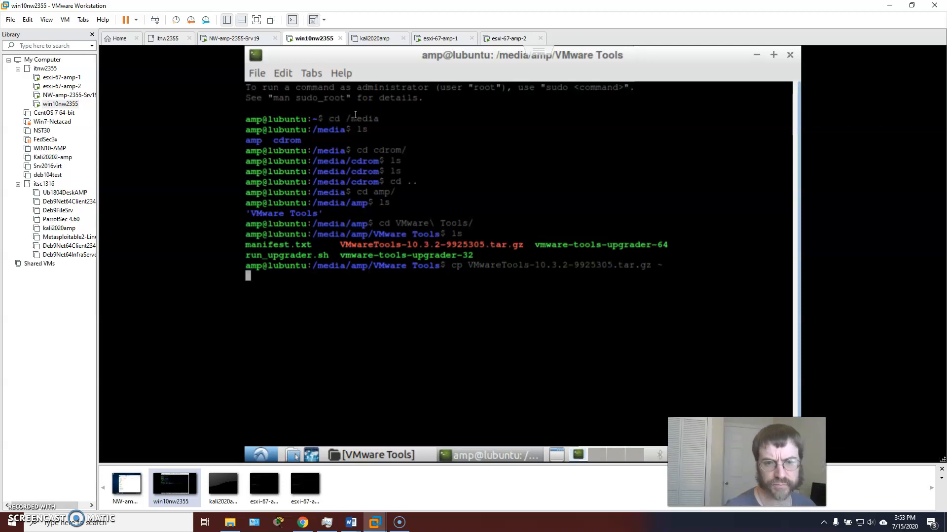
pyautogui.write('cd')
pyautogui.press('Return')
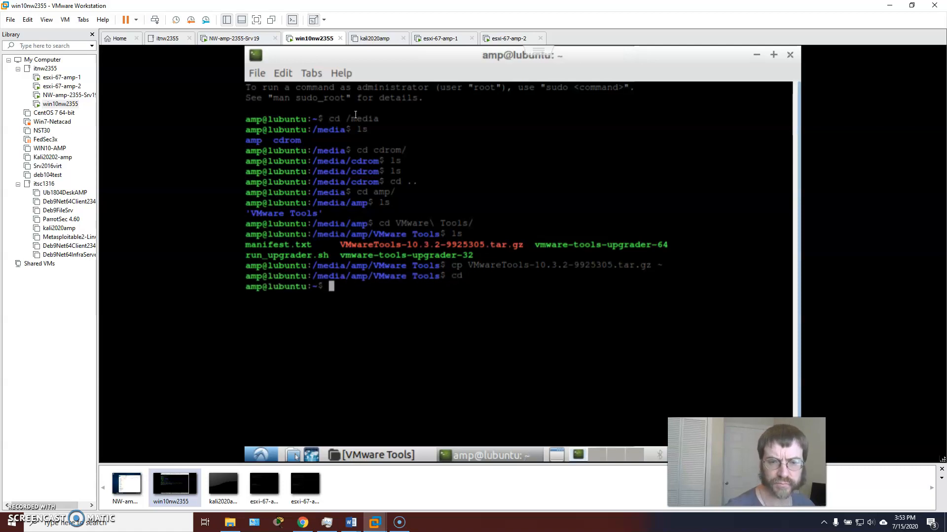
pyautogui.write('ls')
pyautogui.press('Return')
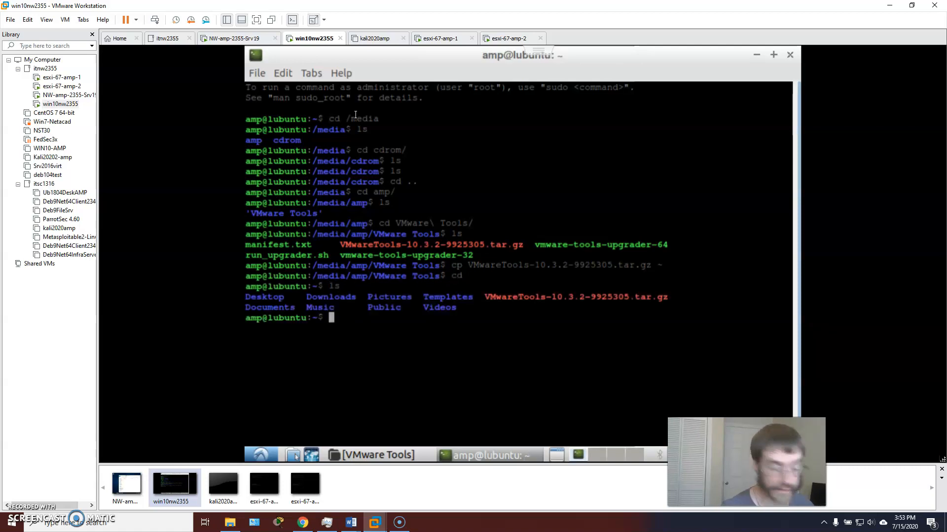
# Run a tar extraction on VMwareTools-10.3.2-9925305.tar.gz with mistyped options
pyautogui.write('tar -')
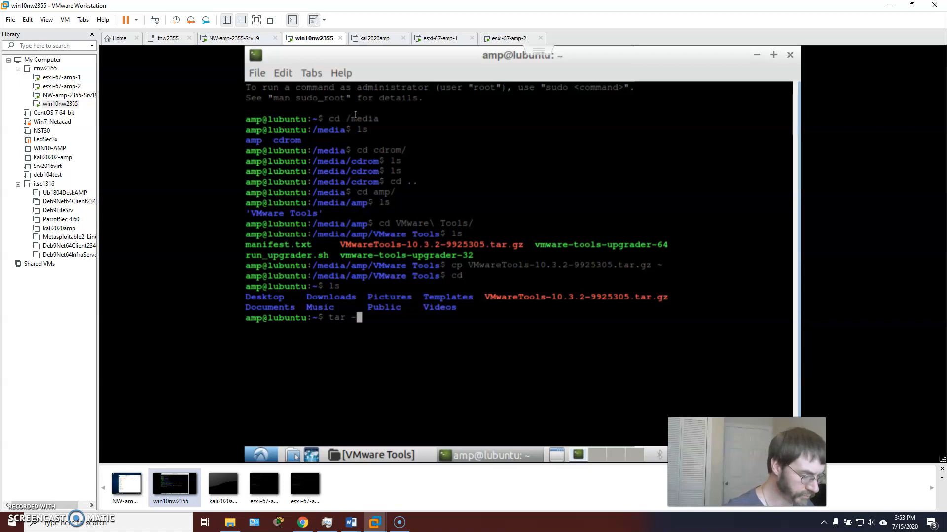
pyautogui.press('BackSpace')
pyautogui.write('xv')
pyautogui.press('BackSpace')
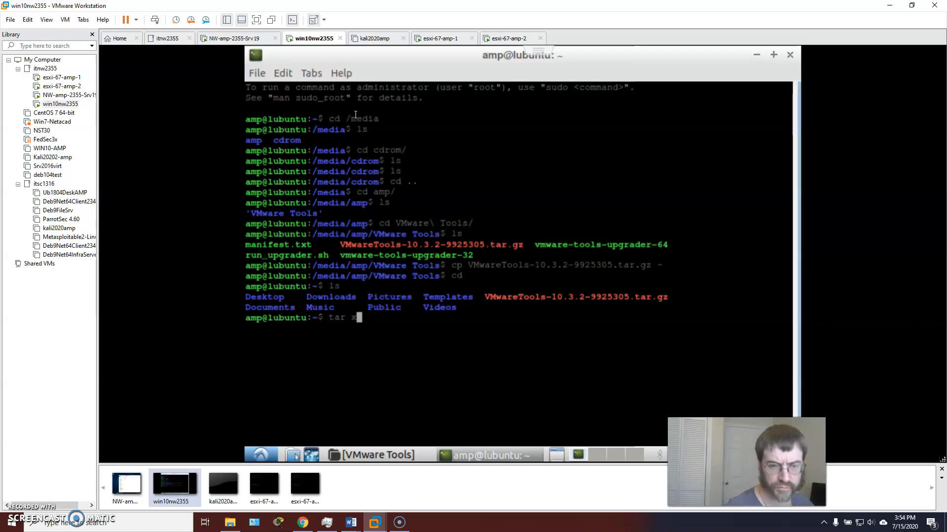
pyautogui.write('g')
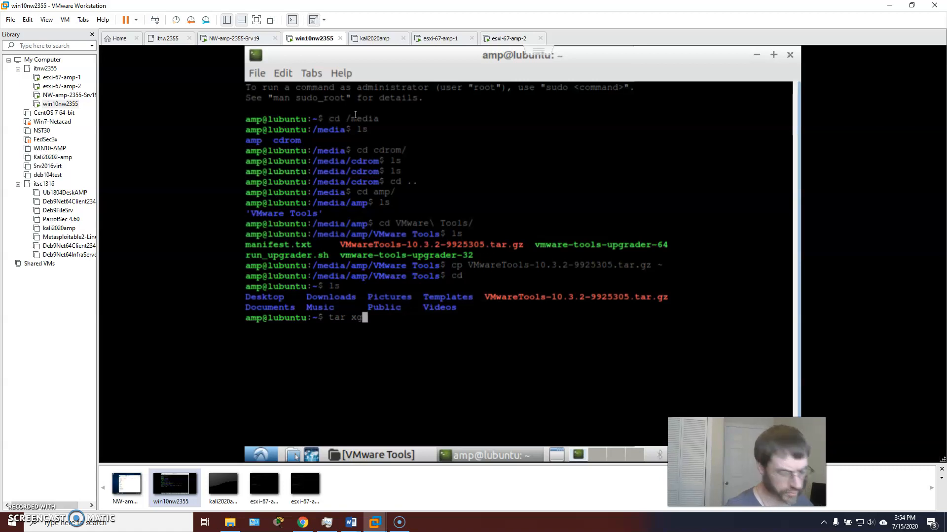
pyautogui.write('vz')
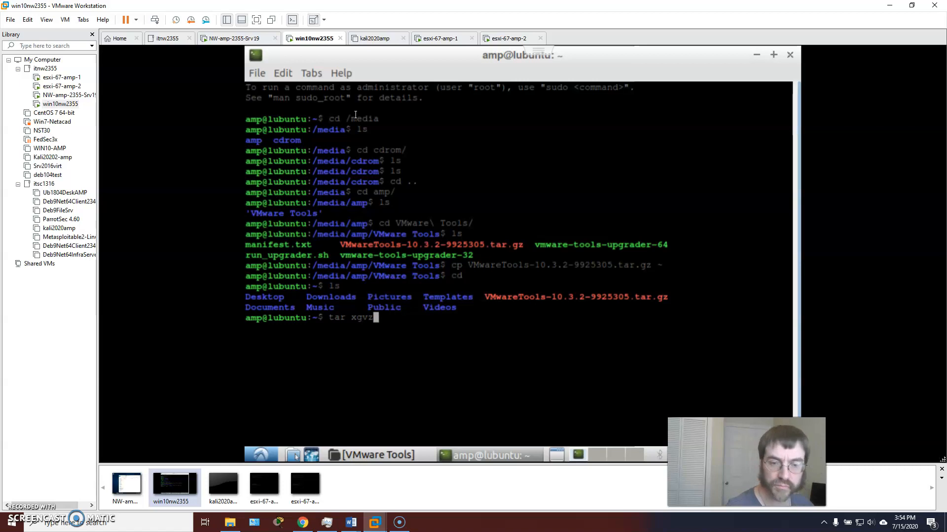
pyautogui.write(' VM')
pyautogui.press('Tab')
pyautogui.press('Return')
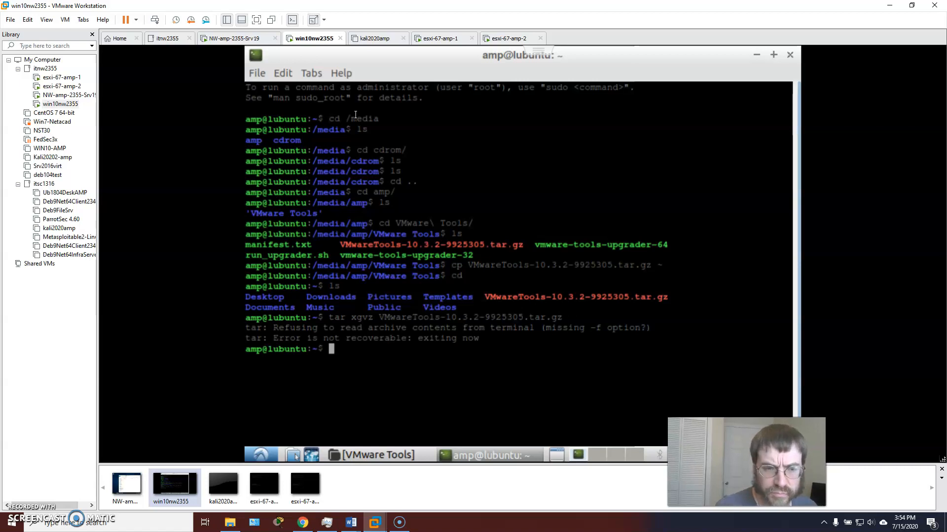
# Correct the options to 'tar xfvz' and rerun the extraction to create vmware-tools-distrib
pyautogui.press('Up')
pyautogui.press('Left')
pyautogui.press('Left')
pyautogui.press('Left')
pyautogui.press('Left')
pyautogui.press('Left')
pyautogui.press('Left')
pyautogui.press('Left')
pyautogui.press('Left')
pyautogui.press('Left')
pyautogui.press('Left')
pyautogui.press('Left')
pyautogui.press('Left')
pyautogui.press('Left')
pyautogui.press('Left')
pyautogui.press('Left')
pyautogui.press('Left')
pyautogui.press('Left')
pyautogui.press('Left')
pyautogui.press('Left')
pyautogui.press('Left')
pyautogui.press('Left')
pyautogui.press('Left')
pyautogui.press('Left')
pyautogui.press('Left')
pyautogui.press('Left')
pyautogui.press('Left')
pyautogui.press('Left')
pyautogui.press('Left')
pyautogui.press('Left')
pyautogui.press('Left')
pyautogui.press('Left')
pyautogui.press('Left')
pyautogui.press('Right')
pyautogui.press('Right')
pyautogui.press('Left')
pyautogui.press('BackSpace')
pyautogui.write('f')
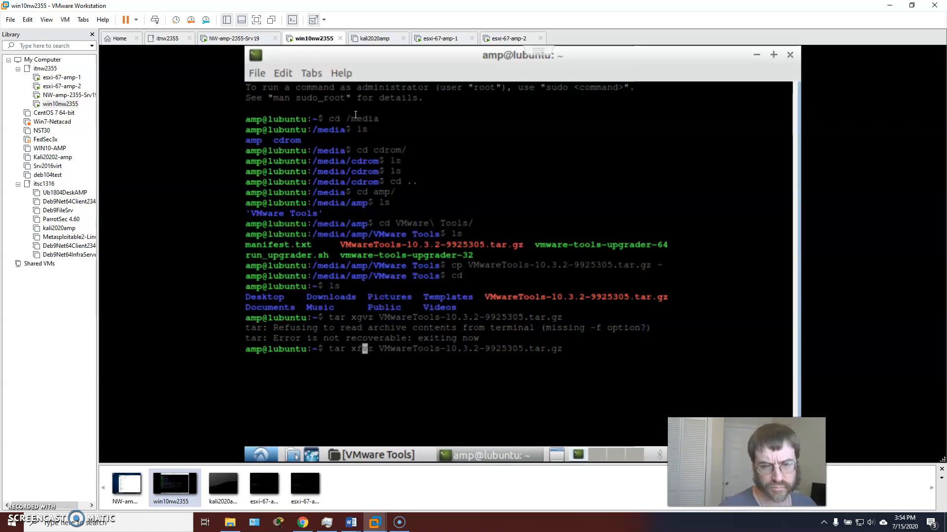
pyautogui.press('Return')
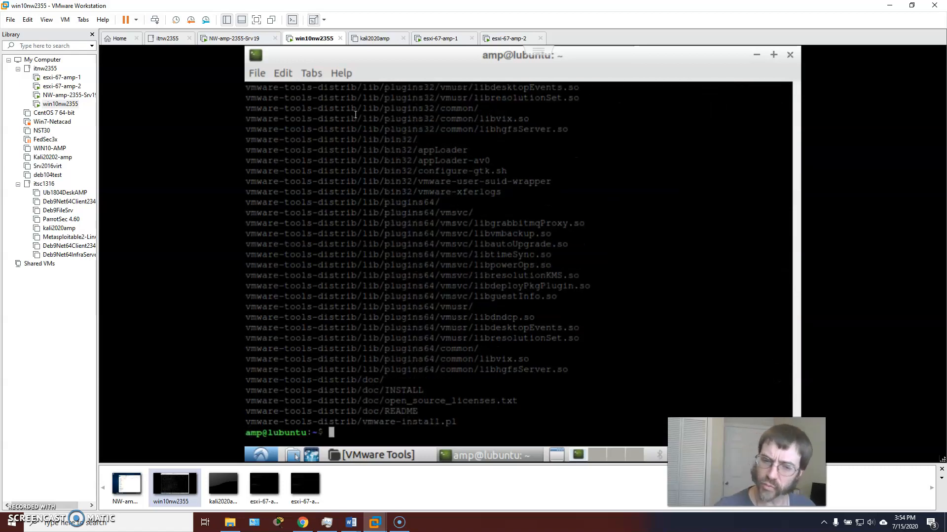
# Enter the vmware-tools-distrib folder and list its contents
pyautogui.write('ls')
pyautogui.press('Return')
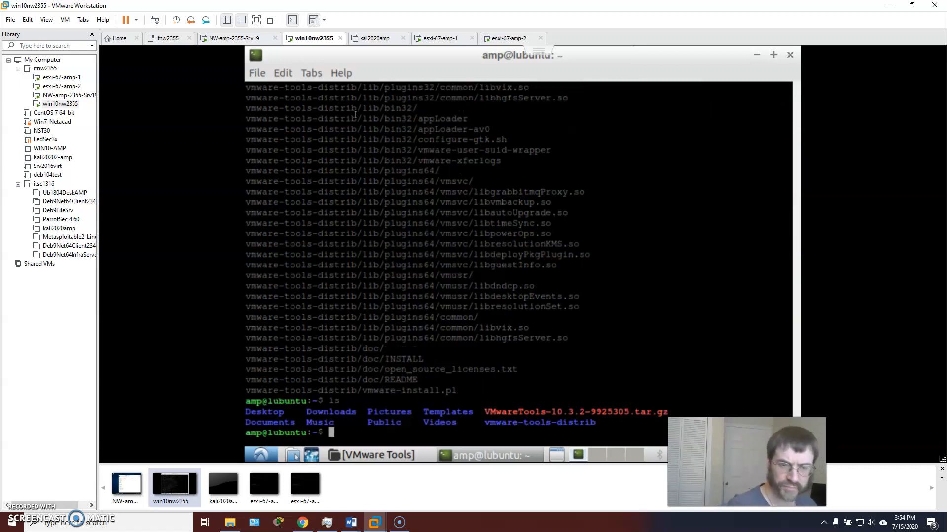
pyautogui.write('cd vm')
pyautogui.press('Tab')
pyautogui.press('Return')
pyautogui.write('ls')
pyautogui.press('Return')
# Run 'sudo ./vmware-install.pl', enter the administrator password, and answer yes
pyautogui.write('sudo ./')
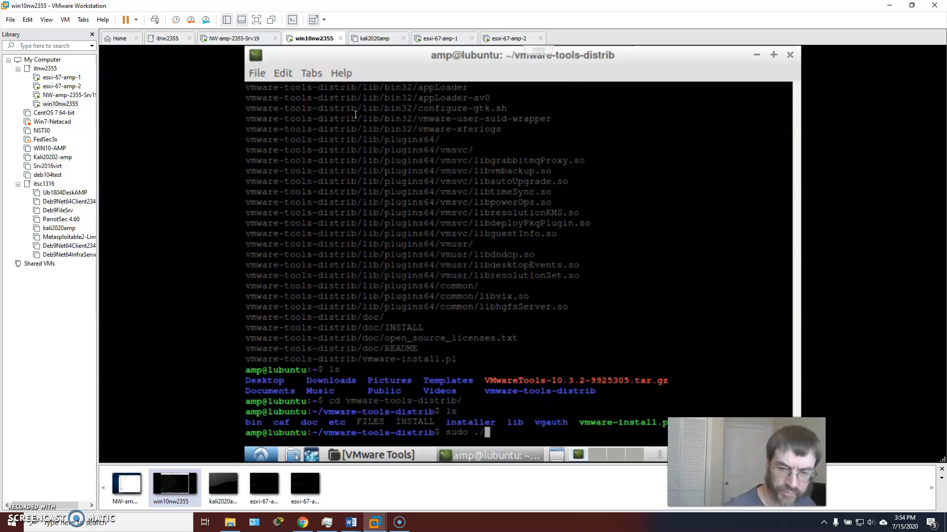
pyautogui.write('vm')
pyautogui.press('Tab')
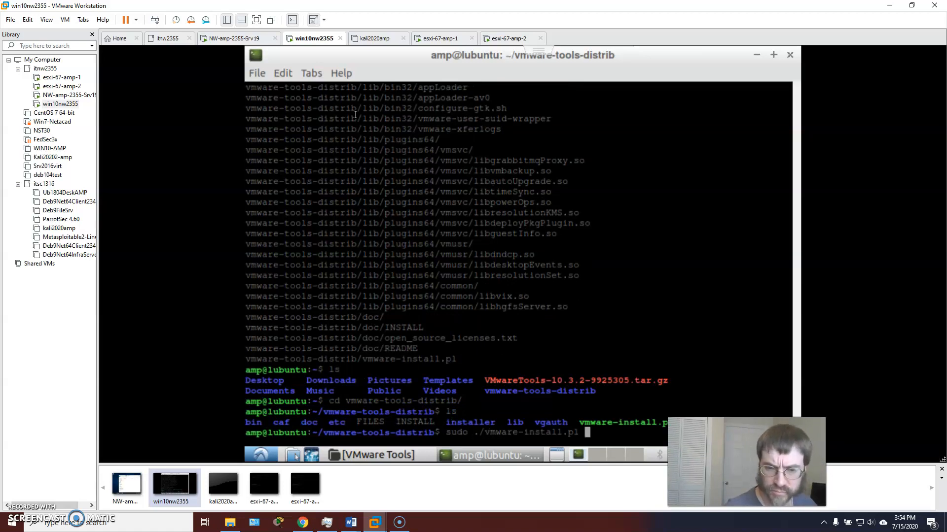
pyautogui.press('Return')
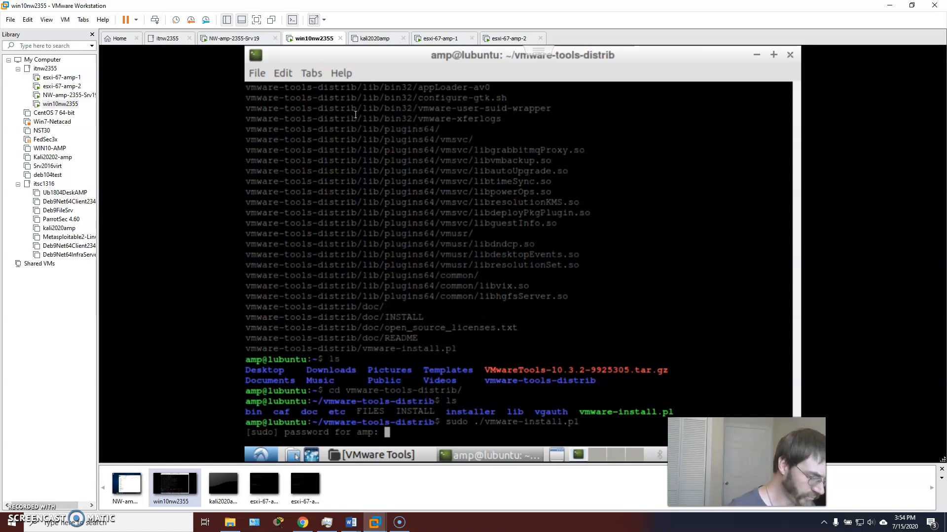
pyautogui.press('Return')
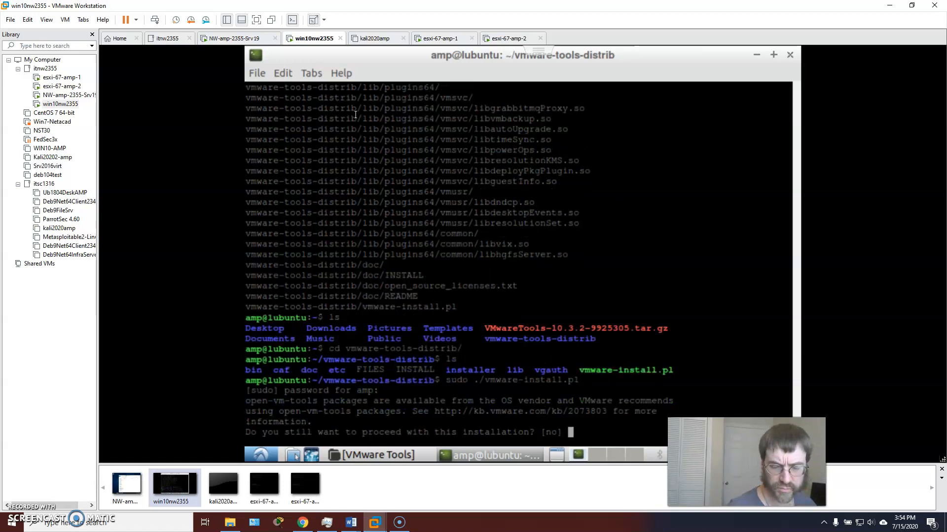
pyautogui.write('yes')
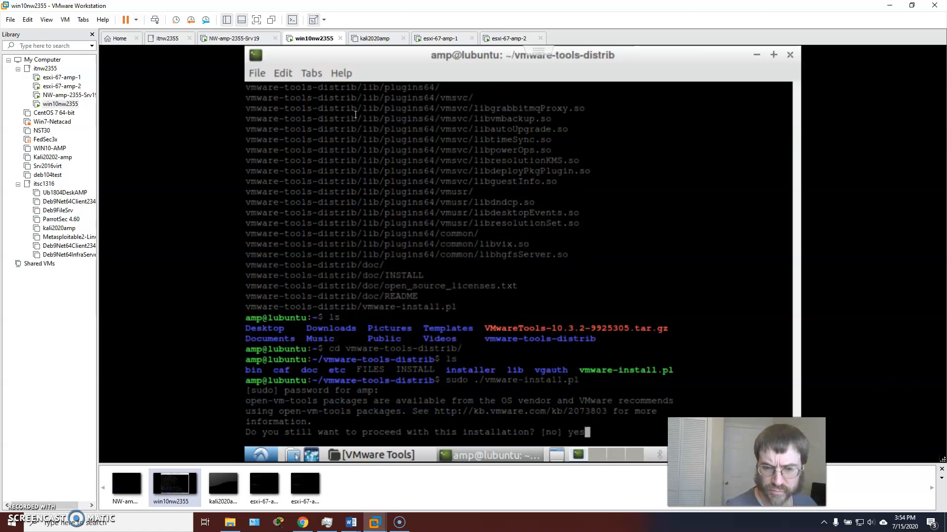
pyautogui.press('Return')
# Accept all default installer answers for directories, vmblock, kernel modules and guest authentication
pyautogui.press('Return')
pyautogui.press('Return')
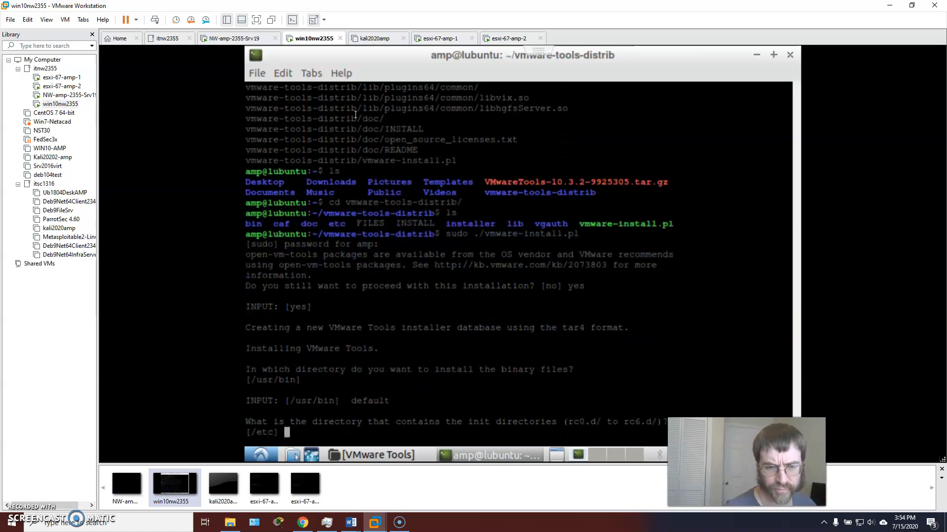
pyautogui.press('Return')
pyautogui.press('Return')
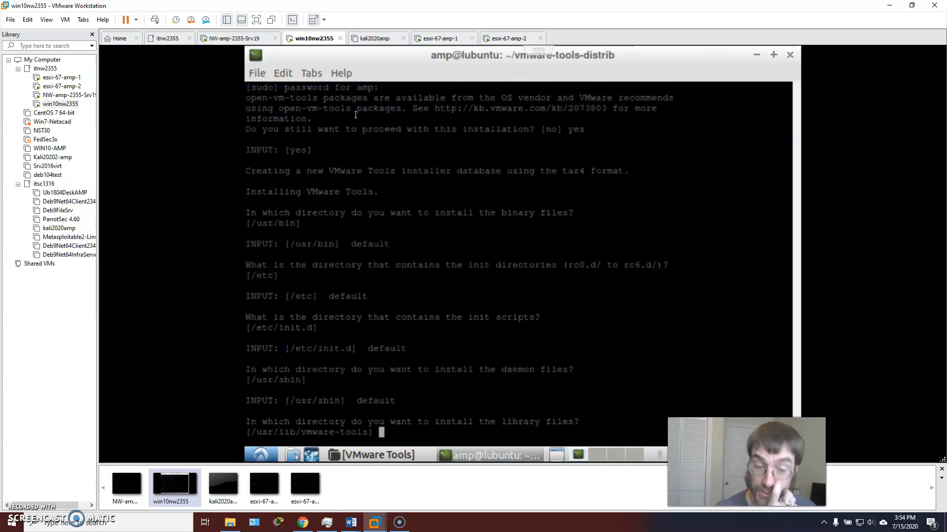
pyautogui.press('Return')
pyautogui.press('Return')
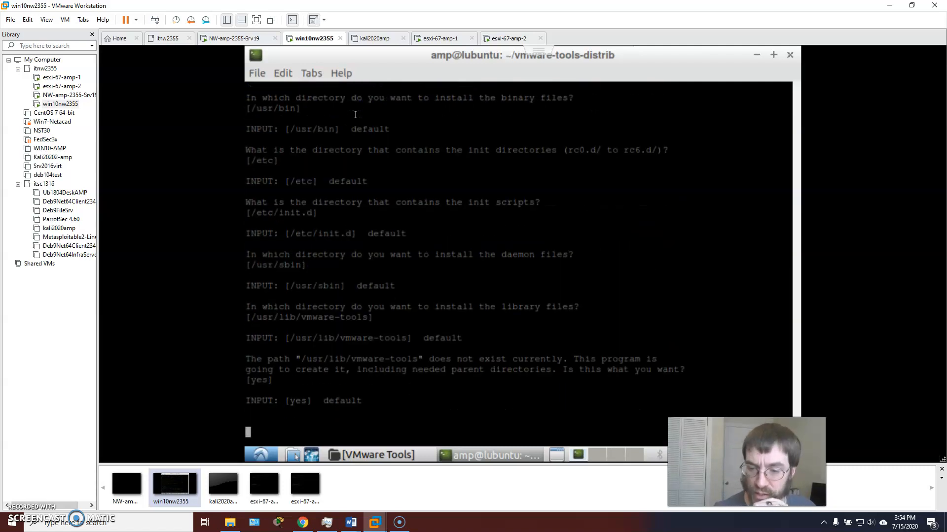
pyautogui.press('Return')
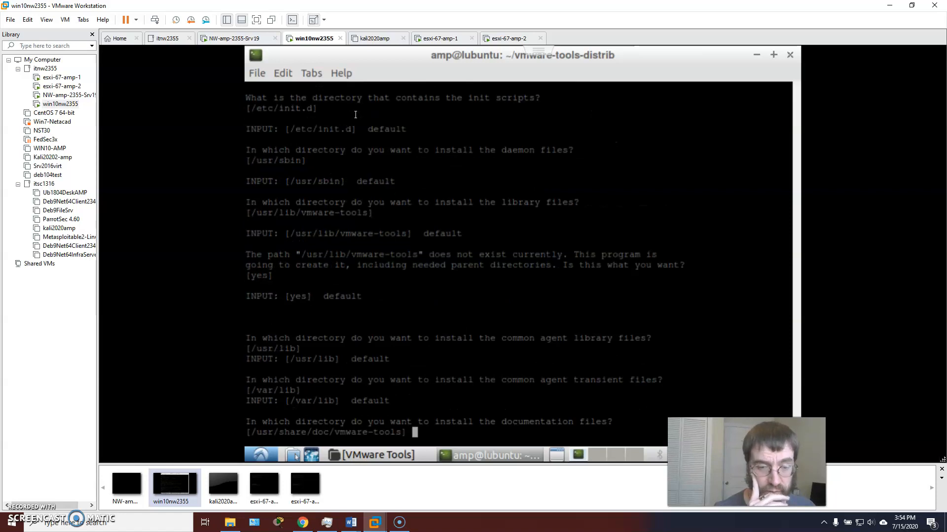
pyautogui.press('Return')
pyautogui.press('Return')
pyautogui.press('Return')
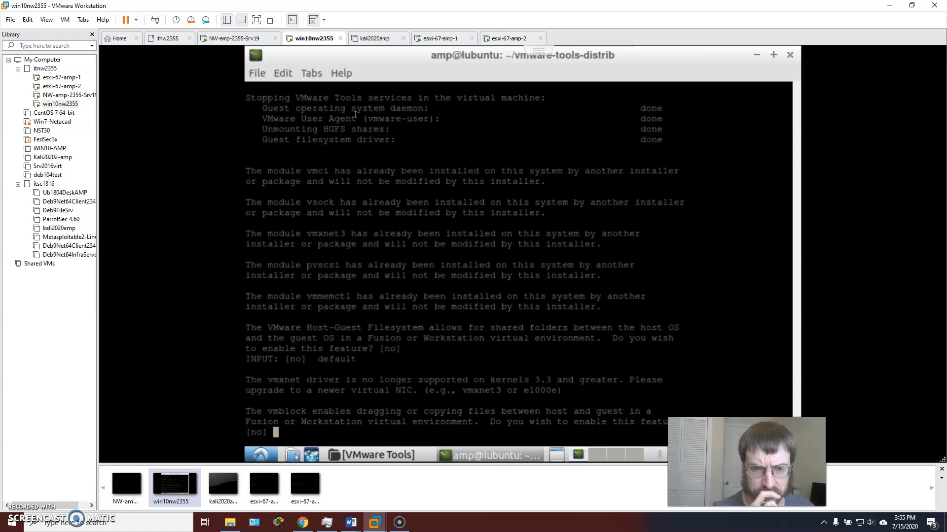
pyautogui.press('Return')
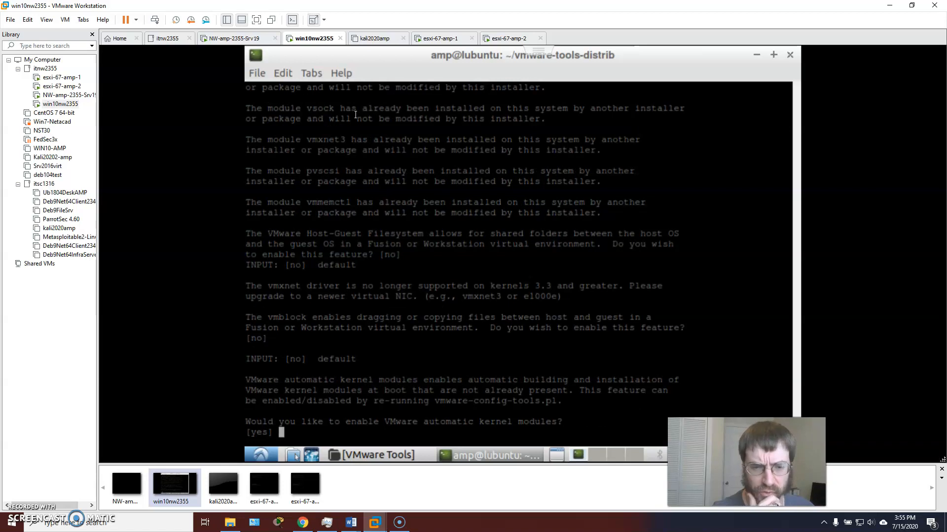
pyautogui.press('Return')
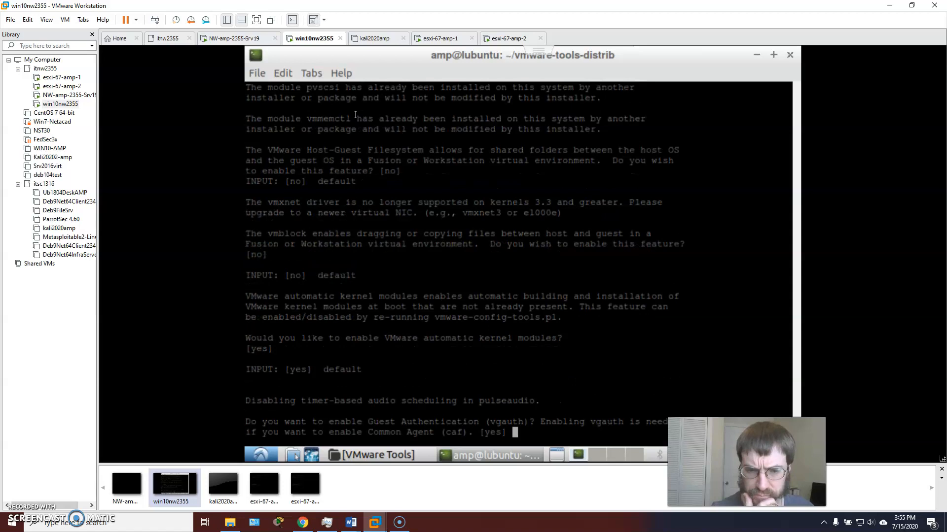
pyautogui.press('Return')
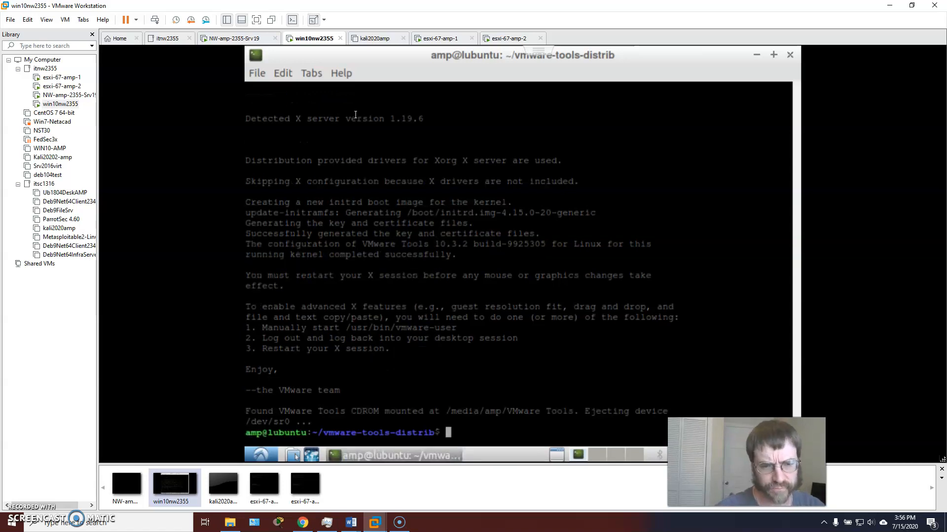
# Exit the terminal and restart the Lubuntu guest from its application menu
pyautogui.write('xit')
pyautogui.press('Return')
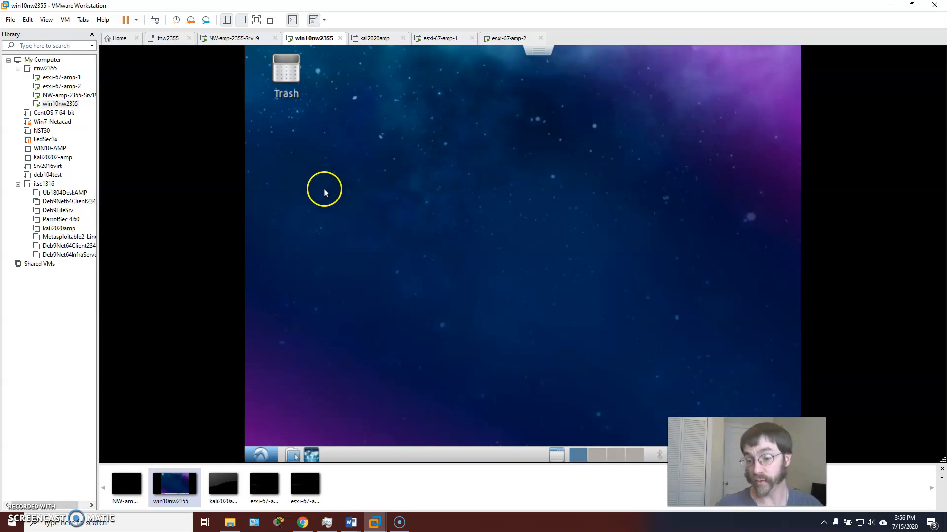
pyautogui.click(262, 453)
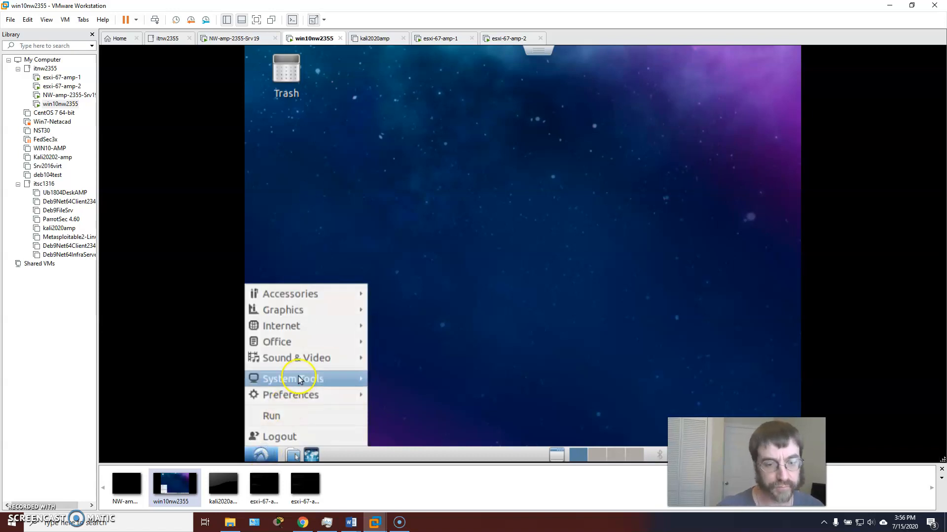
pyautogui.click(291, 437)
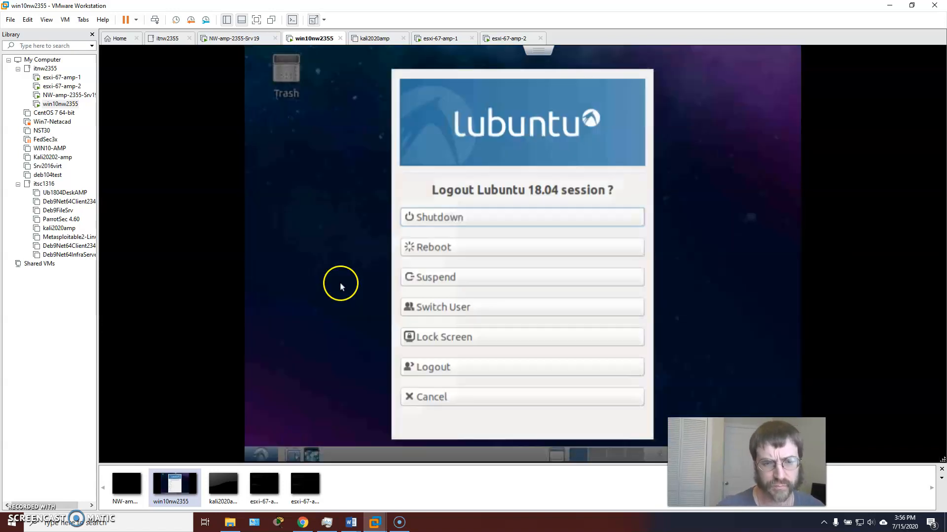
pyautogui.click(448, 226)
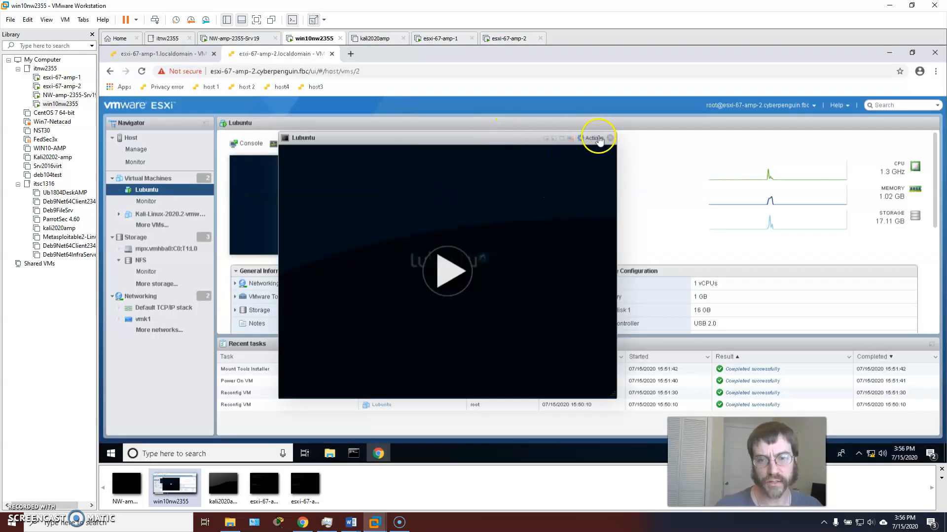
# Close the Lubuntu console and open Manage snapshots from the VM's Actions > Snapshots menu
pyautogui.click(610, 138)
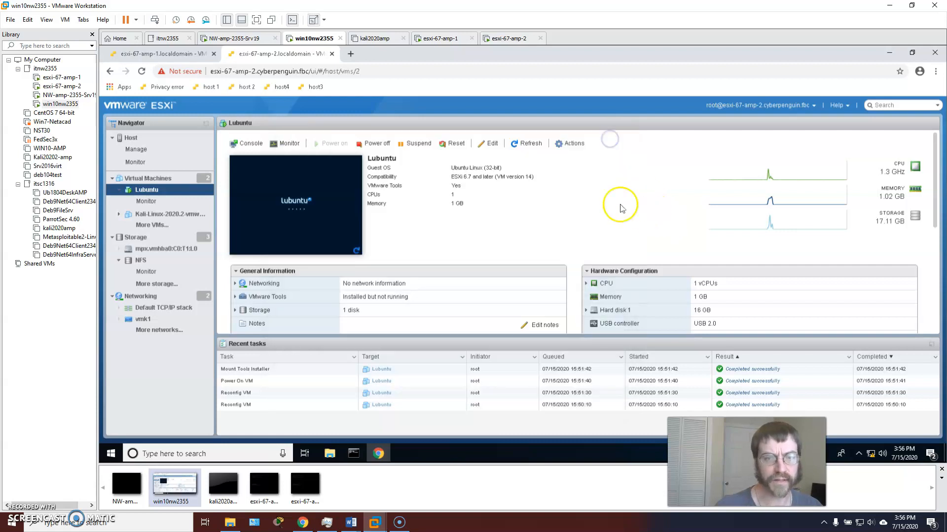
pyautogui.click(566, 144)
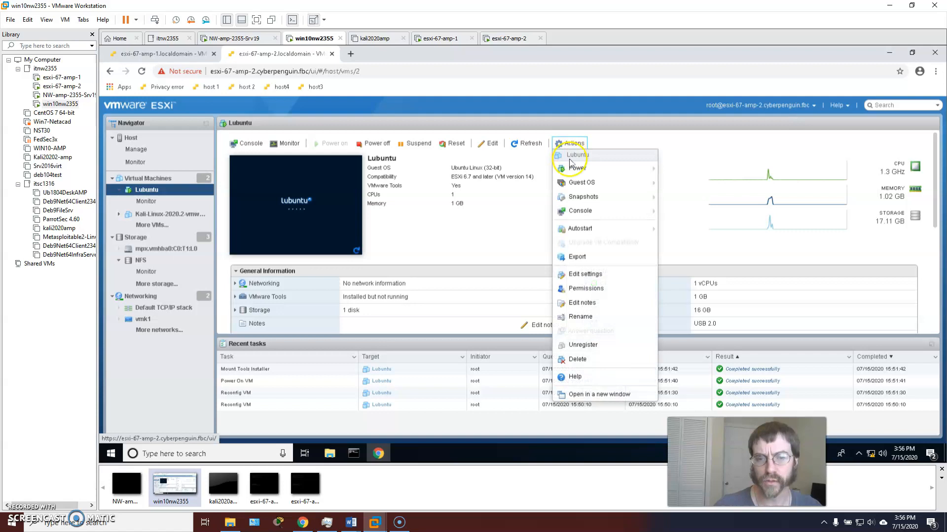
pyautogui.moveTo(590, 199)
pyautogui.click(666, 198)
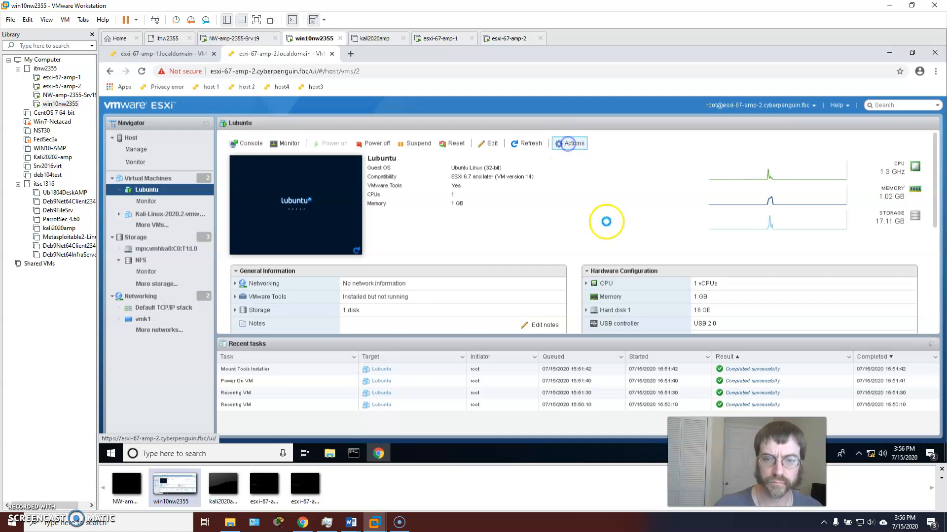
pyautogui.moveTo(623, 198)
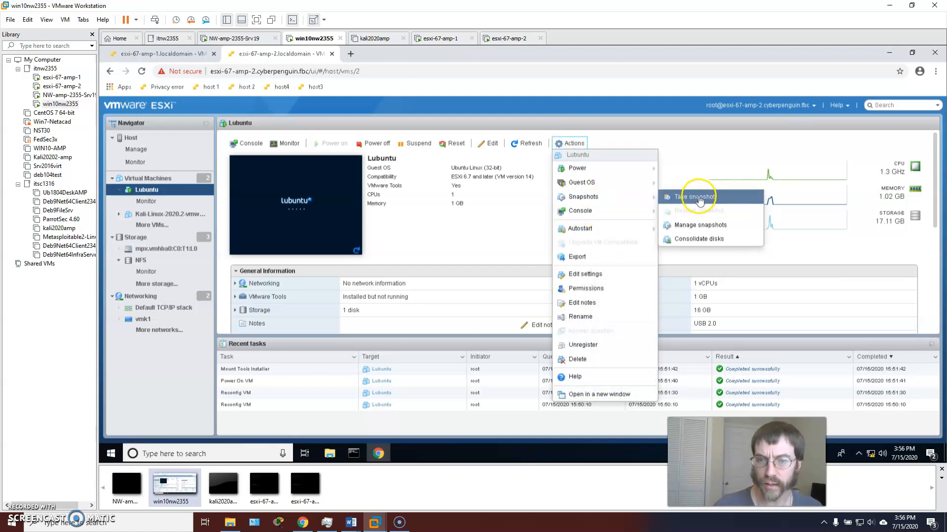
pyautogui.click(700, 225)
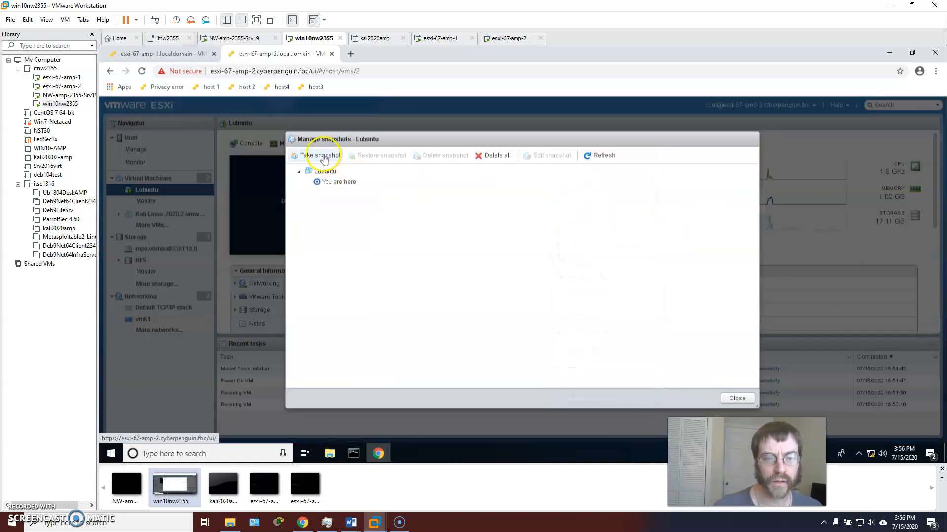
# Take a Lubuntu snapshot named 'with tools' without the VM's memory, then close the manager
pyautogui.click(323, 157)
pyautogui.click(533, 222)
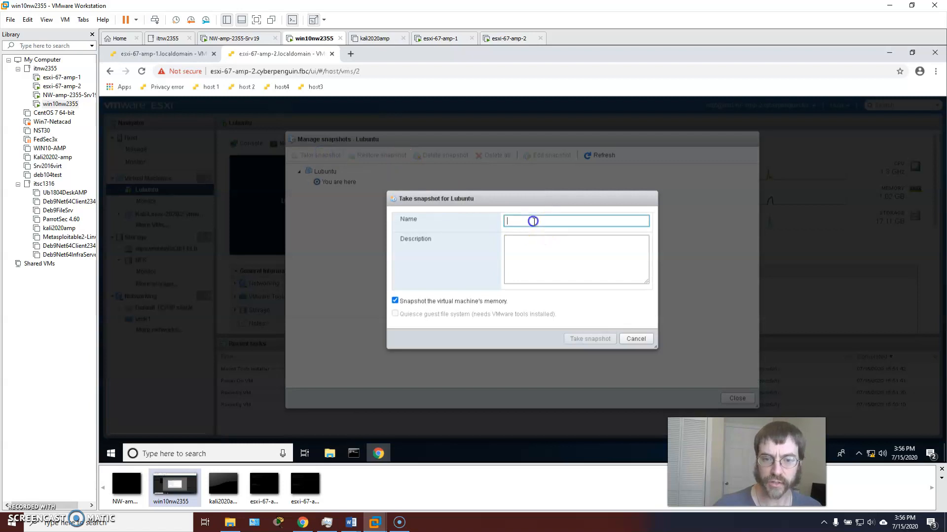
pyautogui.write('with tools')
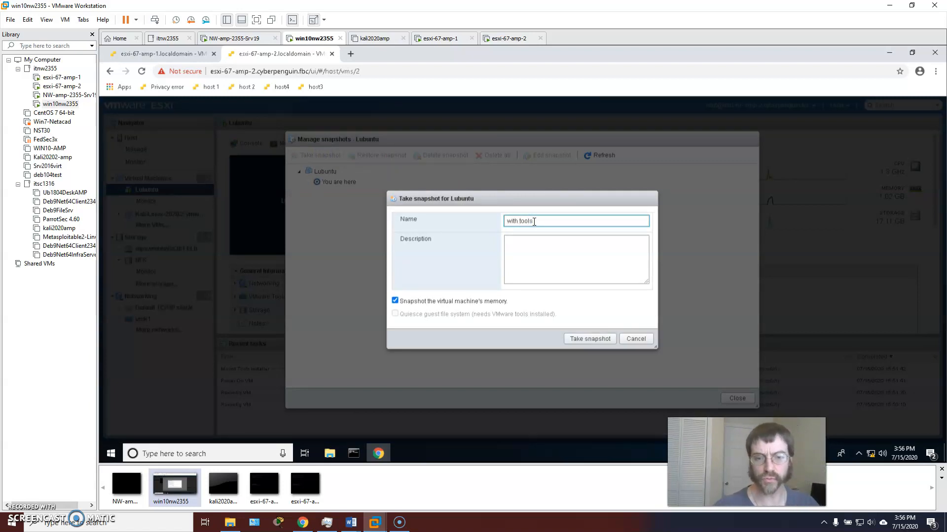
pyautogui.click(394, 302)
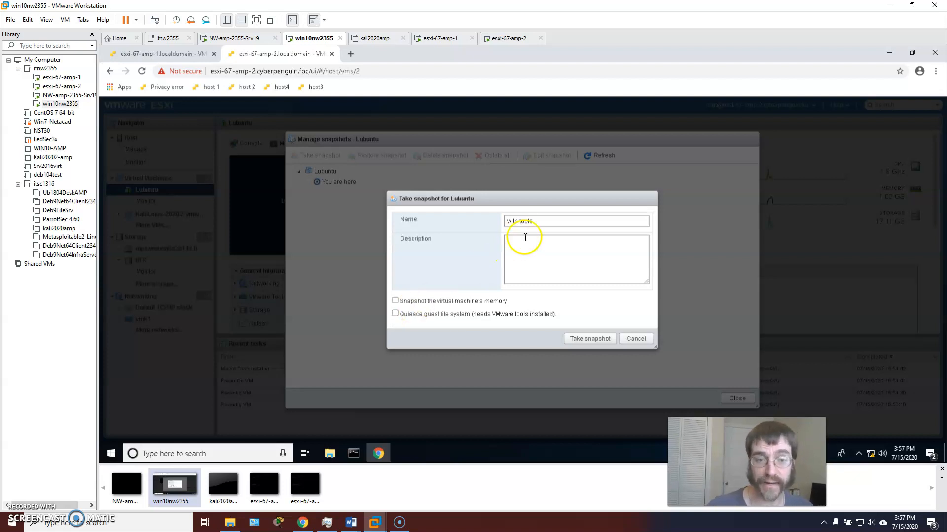
pyautogui.click(590, 339)
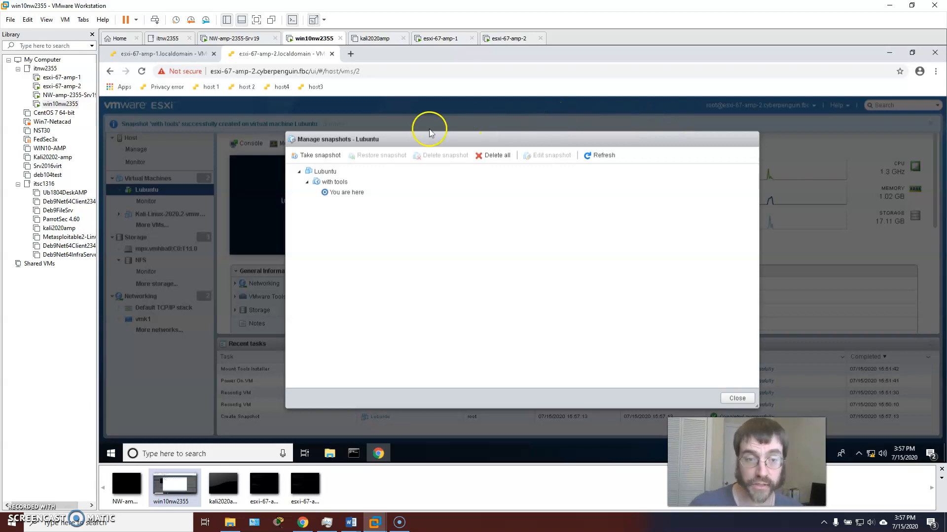
pyautogui.click(729, 398)
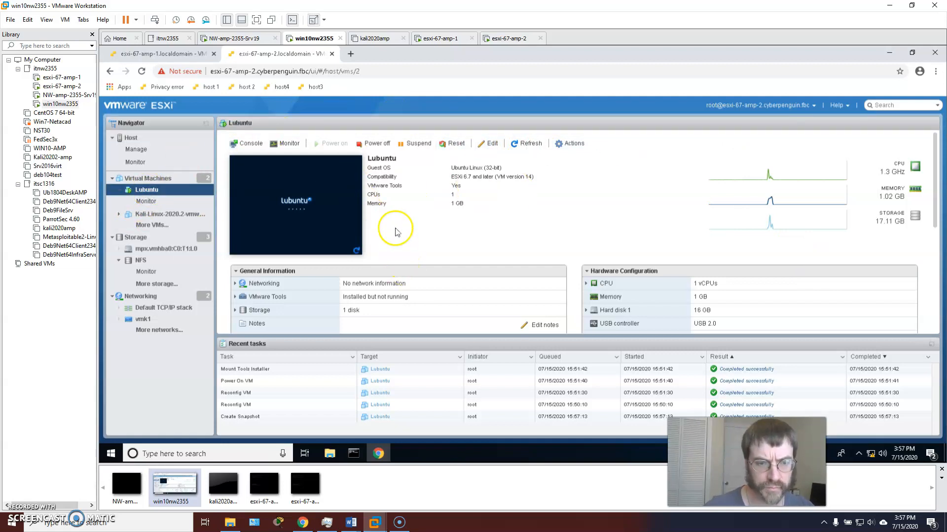
# Expand Lubuntu's VMware Tools (10.3.2) and Storage details, then switch to the esxi-67-amp-1 host
pyautogui.scroll(-2, 539, 232)
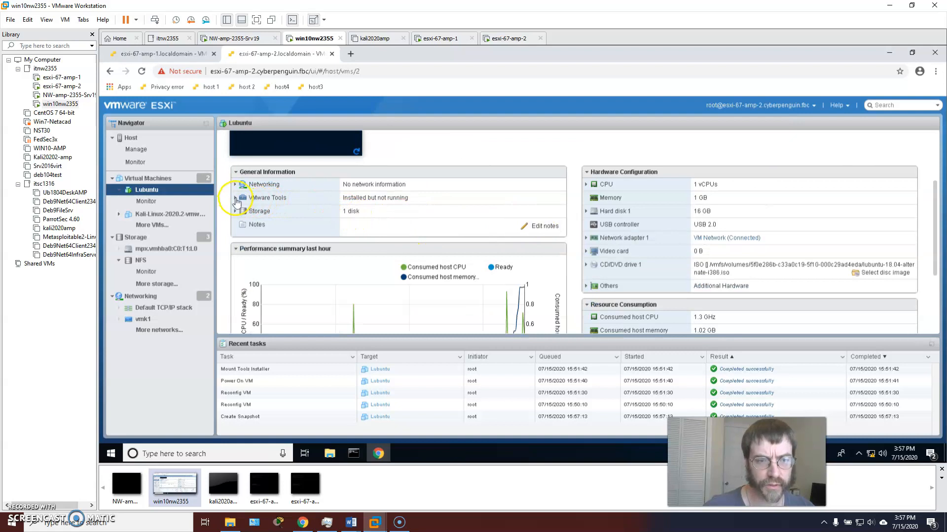
pyautogui.click(235, 198)
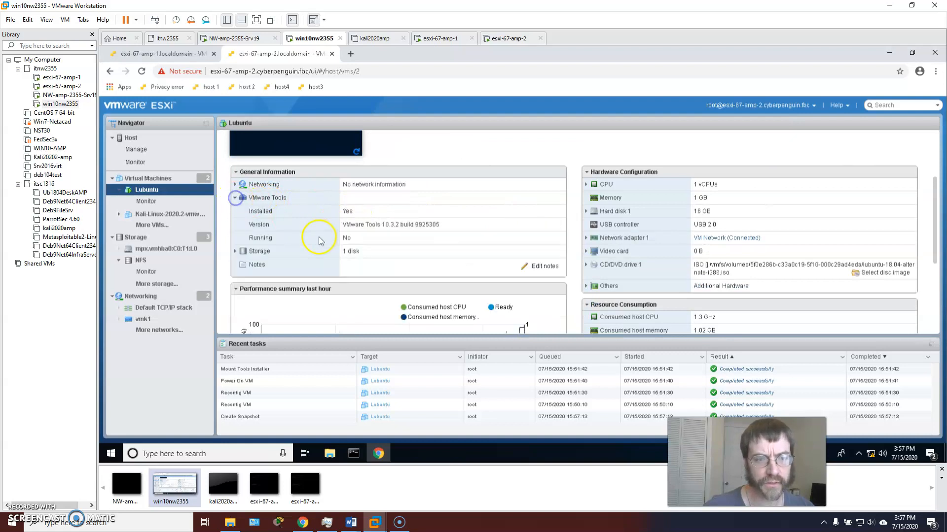
pyautogui.click(235, 250)
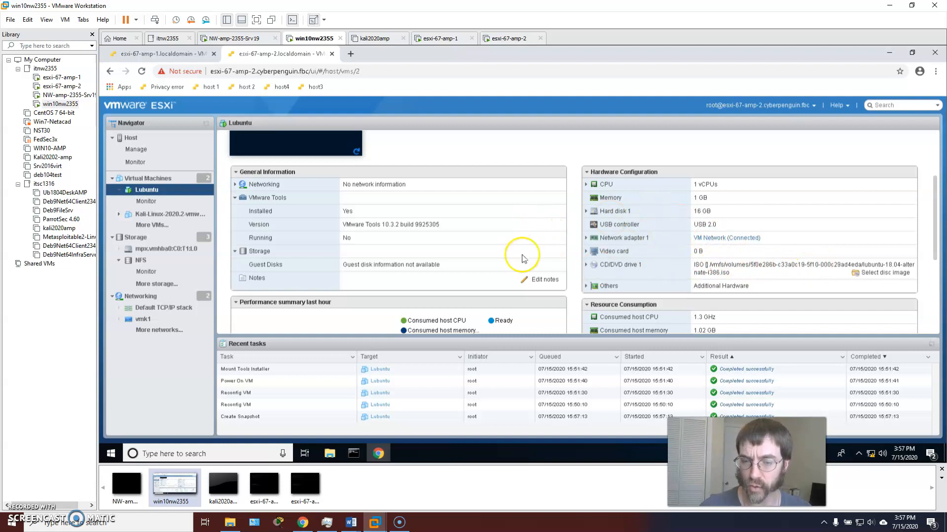
pyautogui.click(180, 54)
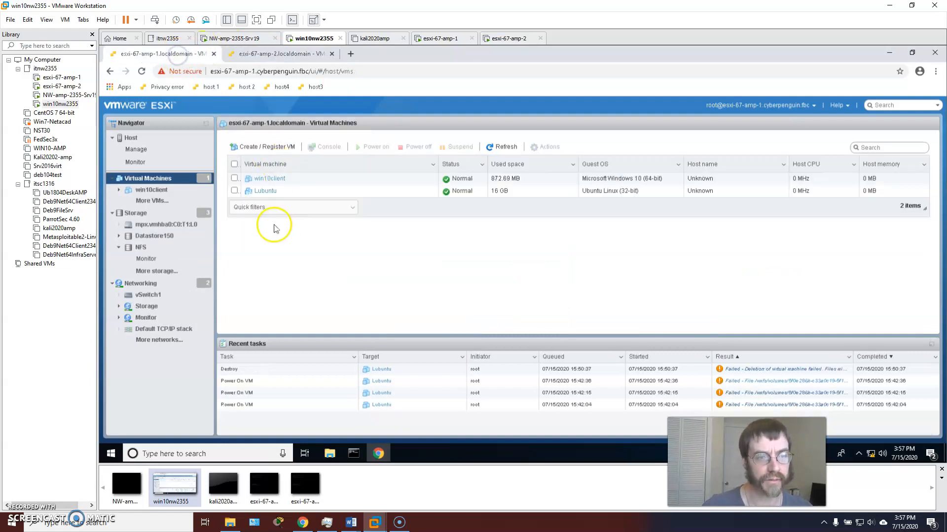
# Browse esxi-67-amp-1's host summary, win10client page, Virtual Machines list and NFS datastore
pyautogui.click(131, 138)
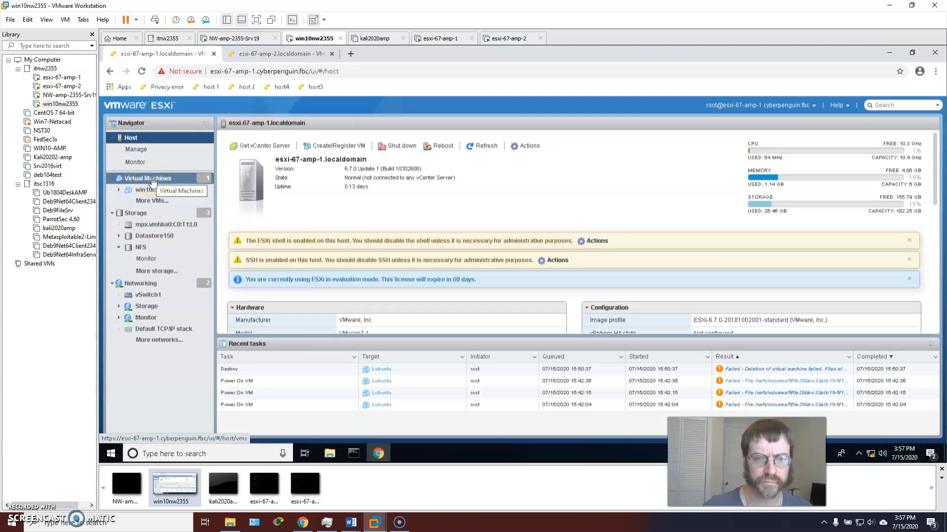
pyautogui.click(148, 178)
pyautogui.click(187, 192)
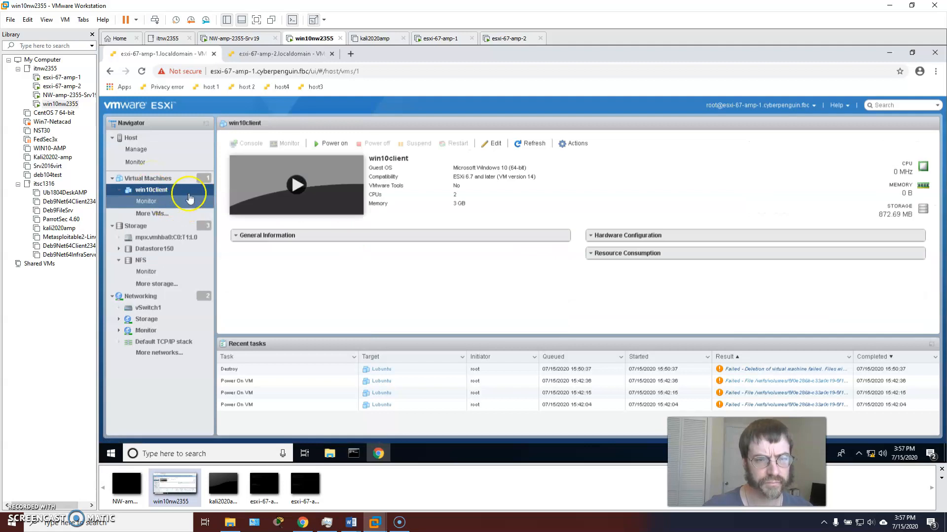
pyautogui.click(151, 179)
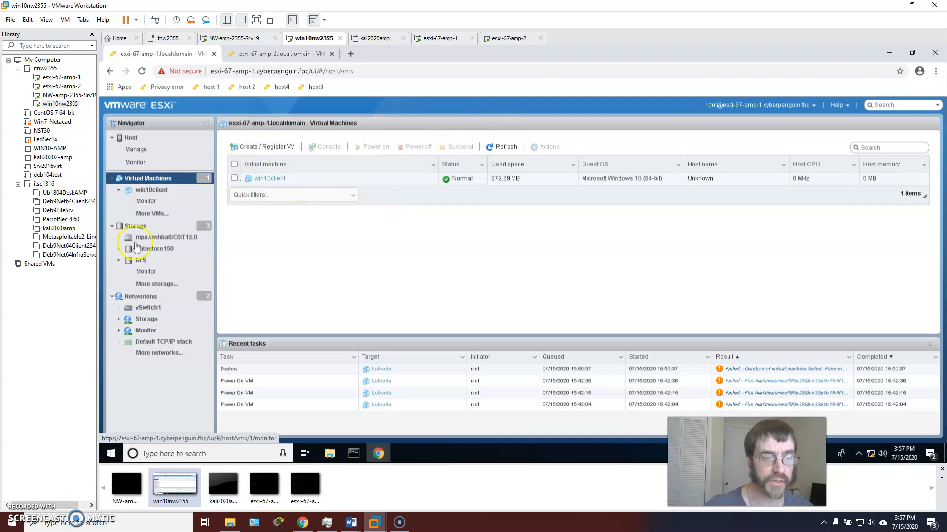
pyautogui.click(138, 261)
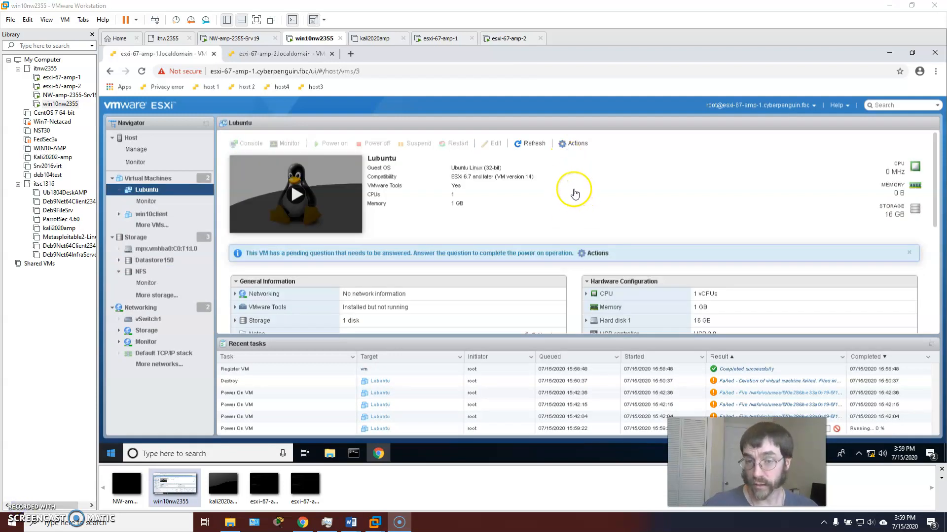
pyautogui.click(577, 144)
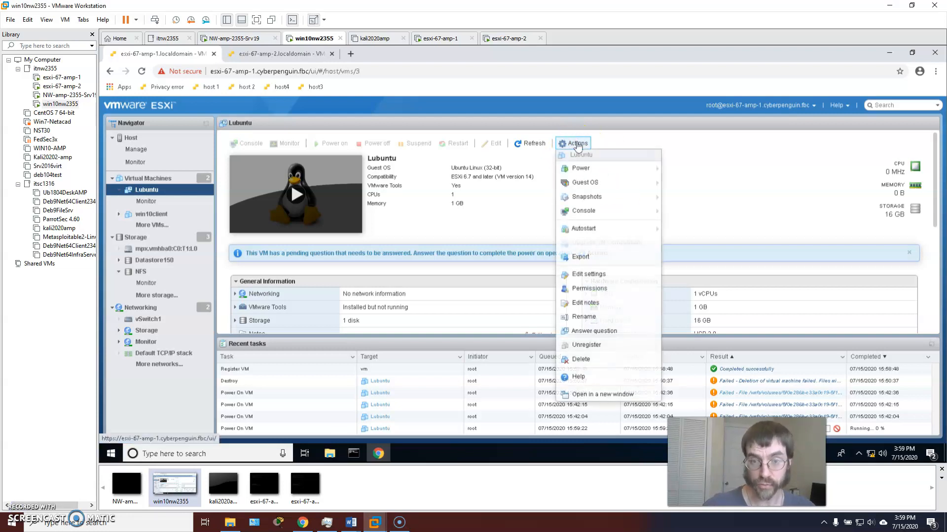
pyautogui.click(589, 199)
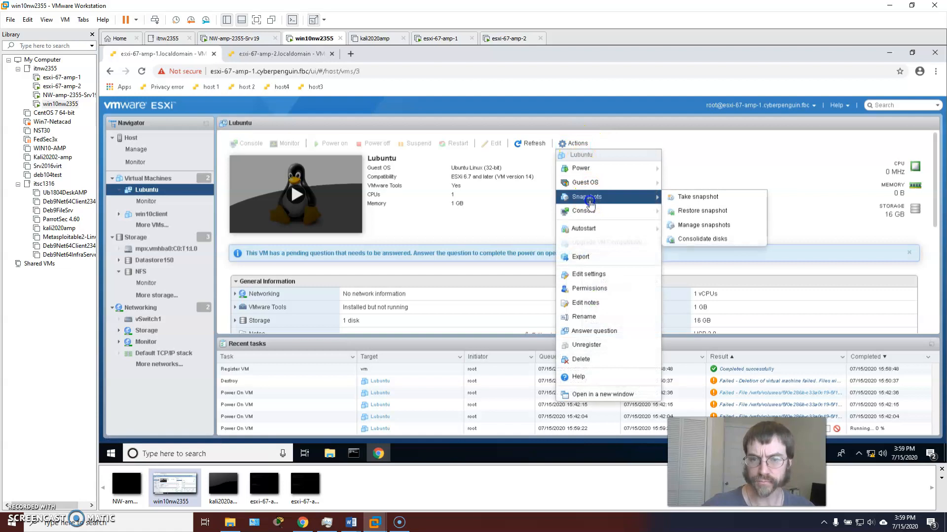
pyautogui.click(578, 147)
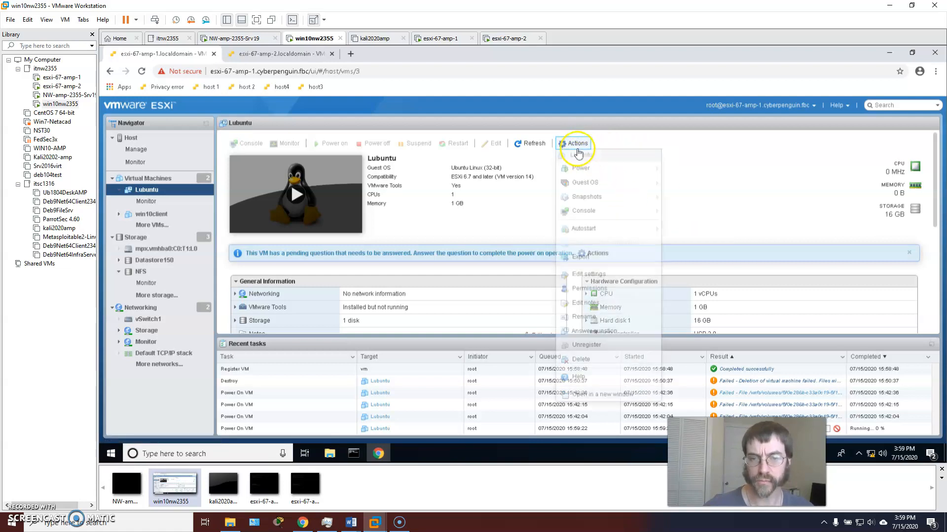
pyautogui.moveTo(611, 198)
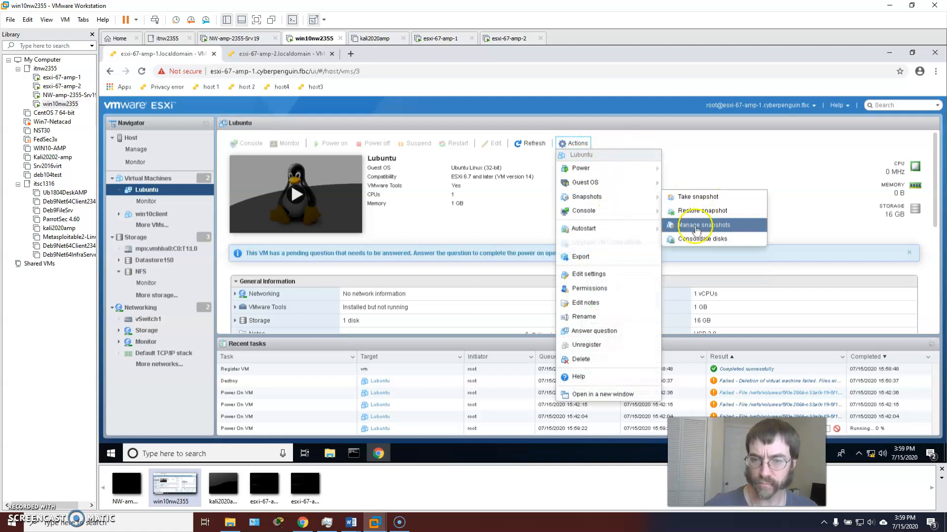
pyautogui.click(740, 226)
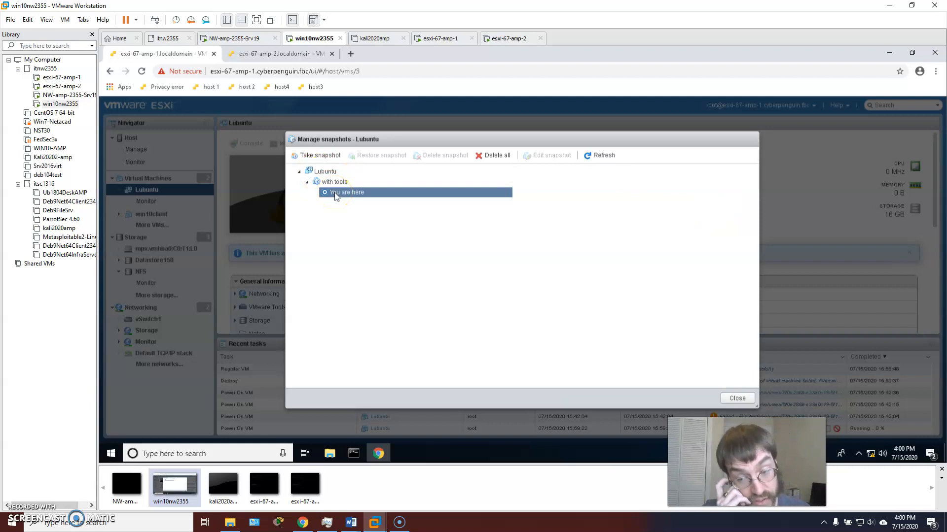
pyautogui.click(736, 399)
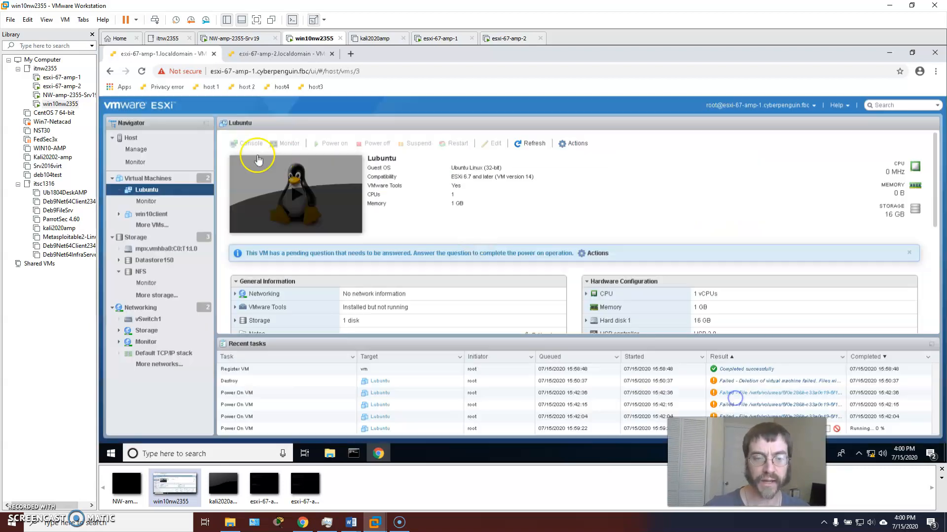
pyautogui.click(594, 253)
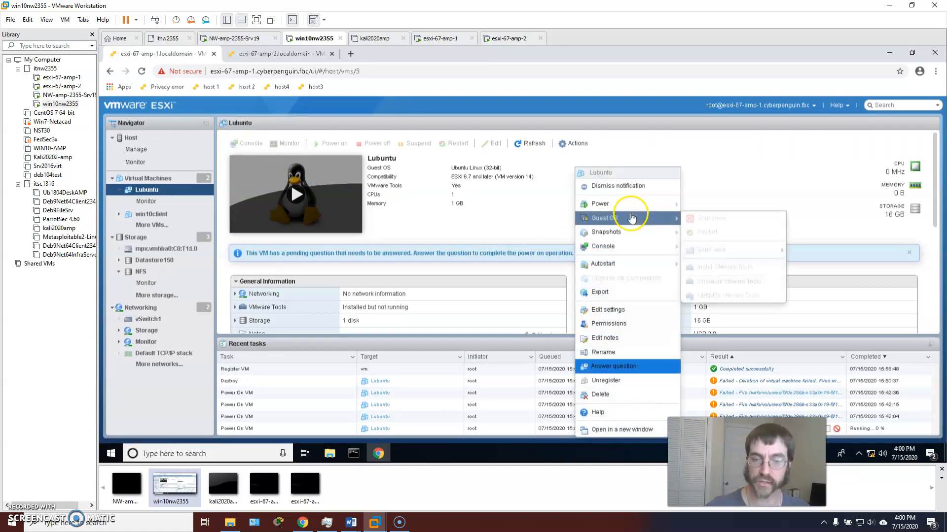
pyautogui.click(614, 366)
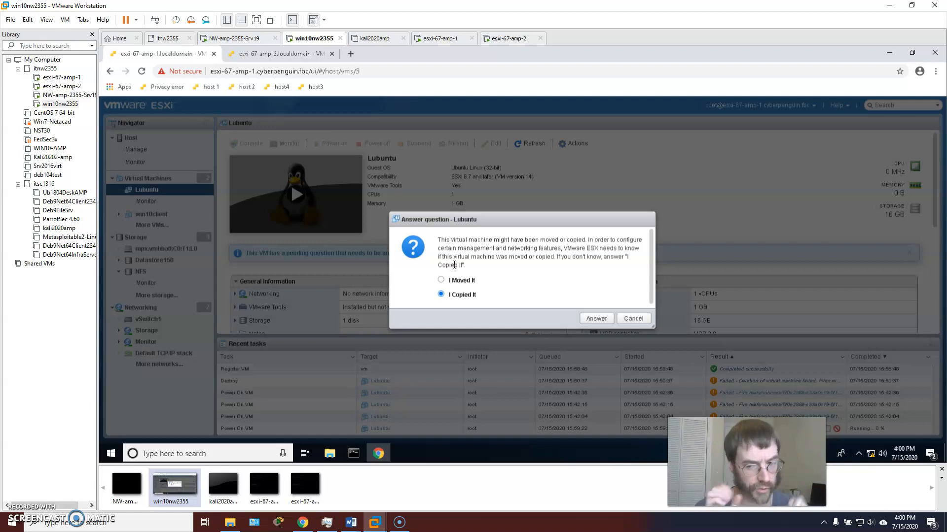
pyautogui.click(633, 319)
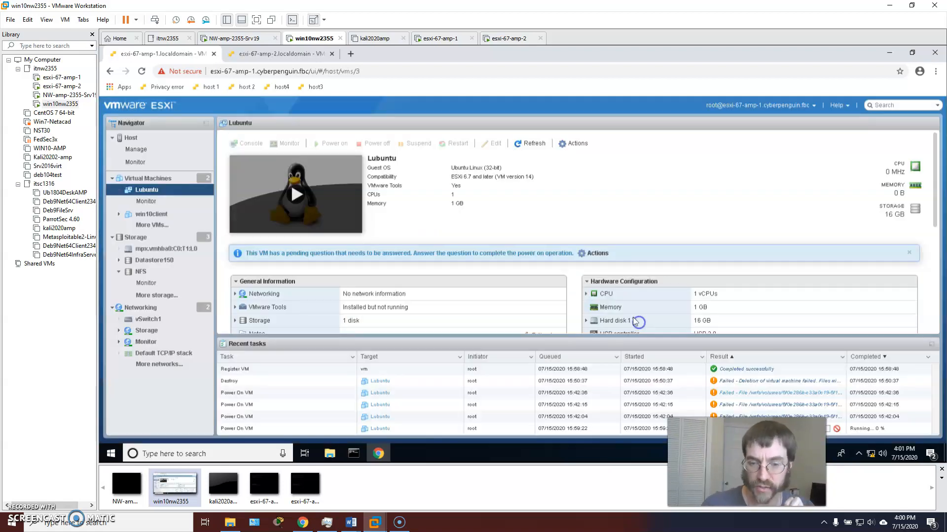